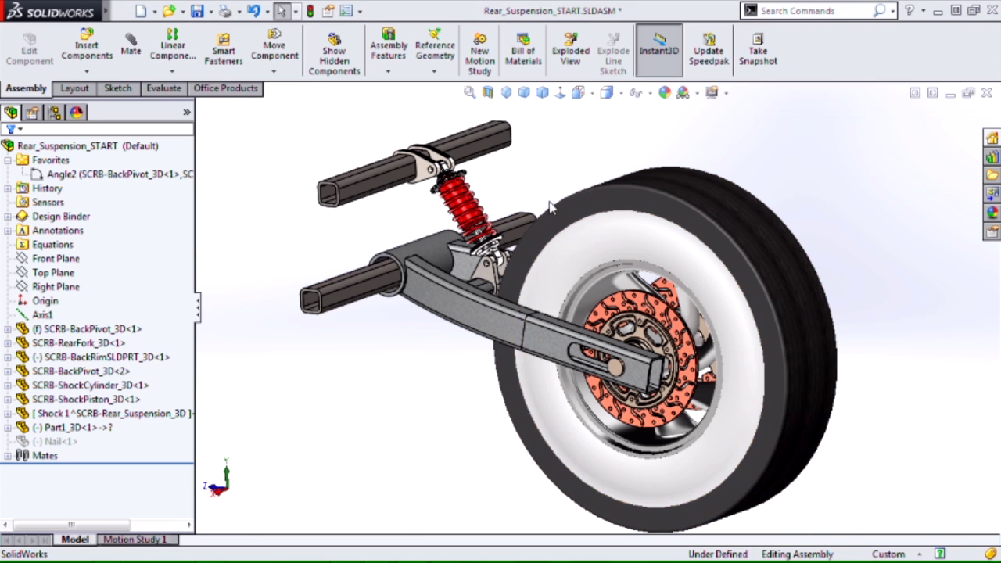
Step: Spin the rear wheel about its axle to check how it and the brake disc move in the suspension assembly
scroll(592, 221, down, 3)
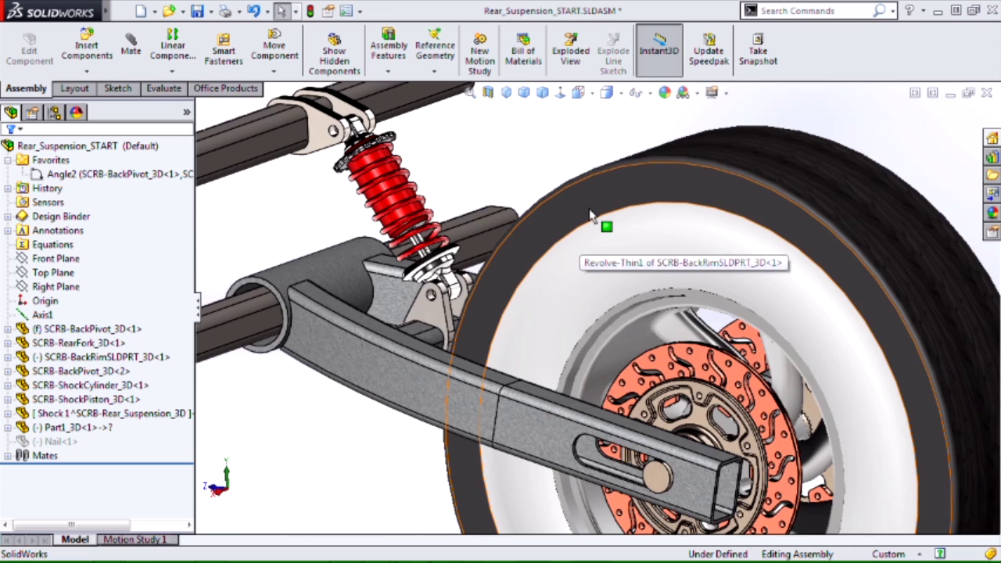
mouse_move(590, 209)
middle_down()
mouse_move(602, 210)
mouse_move(590, 204)
middle_up()
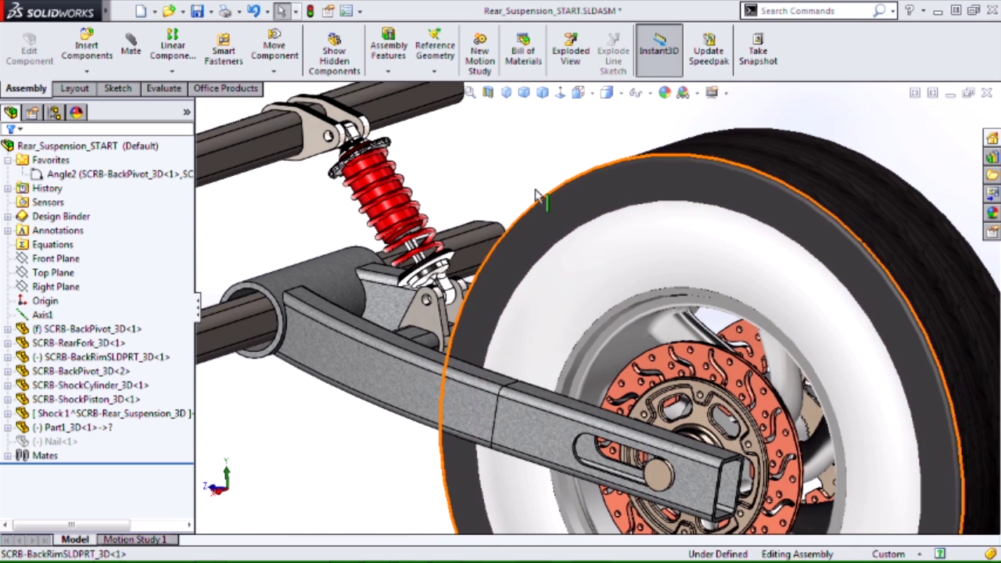
key(z)
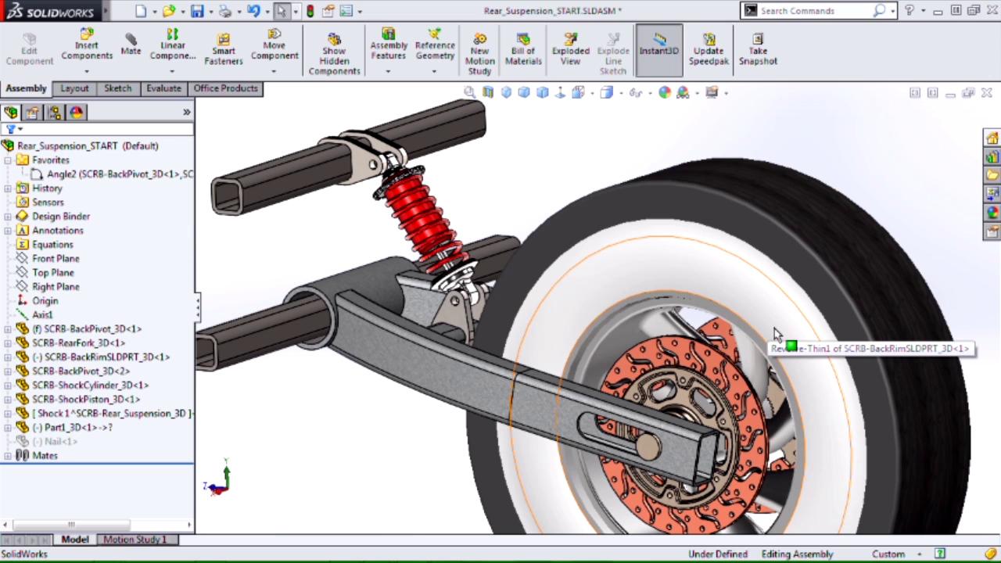
click(770, 246)
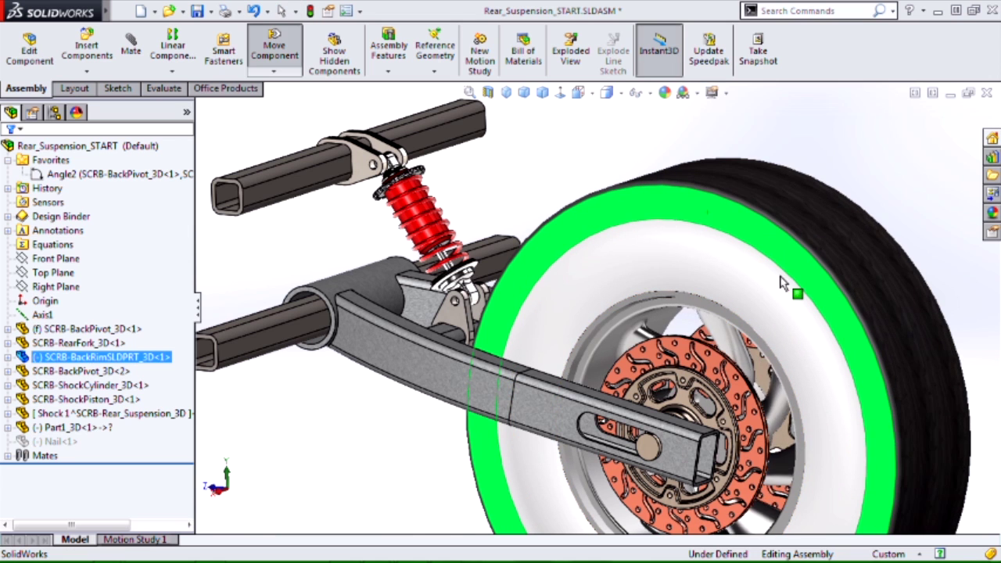
drag(782, 283, 634, 387)
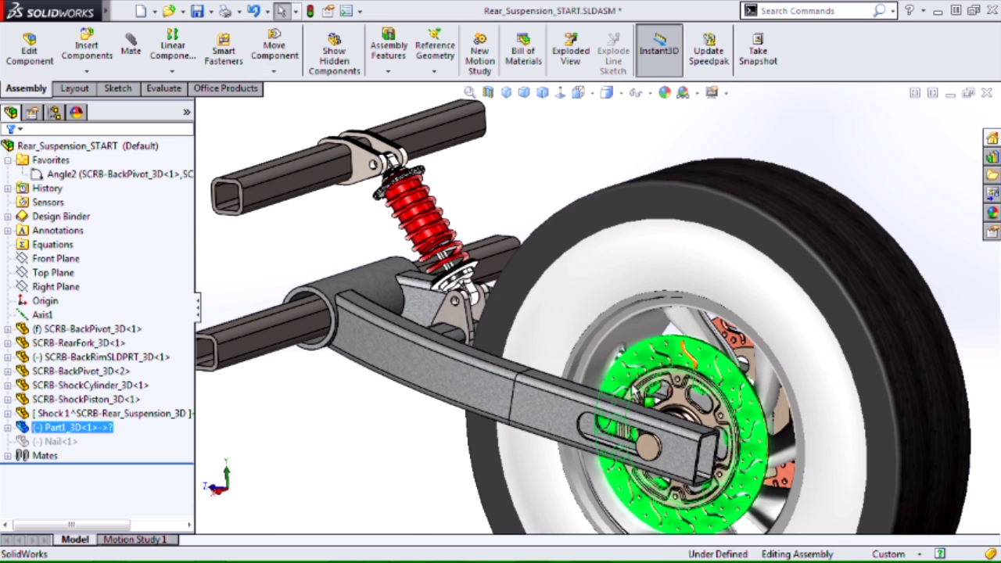
click(368, 425)
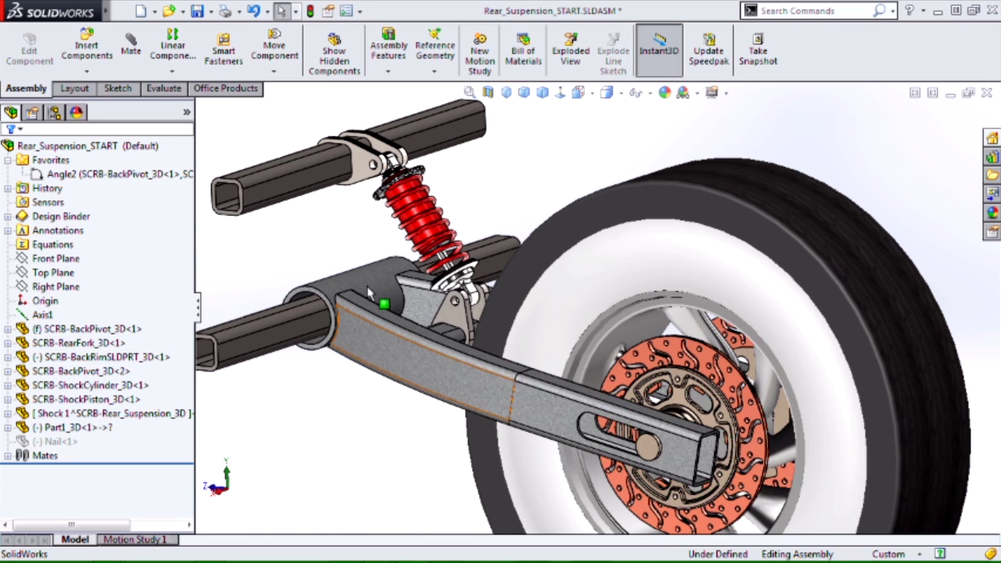
Step: Adjust the favorite angle mate Angle2 directly in the model to swing the rear fork relative to the frame tube
scroll(404, 219, down, 2)
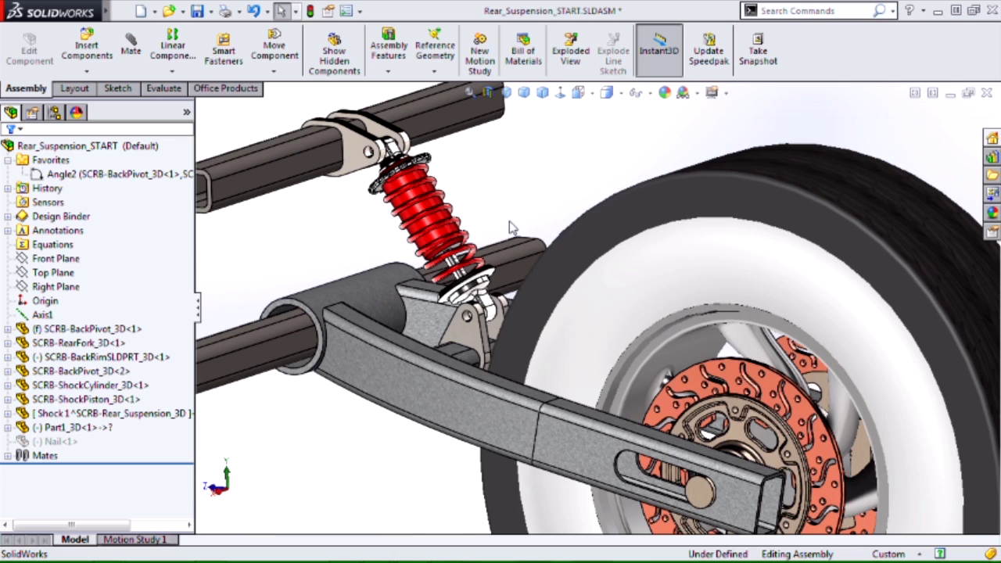
scroll(493, 226, down, 1)
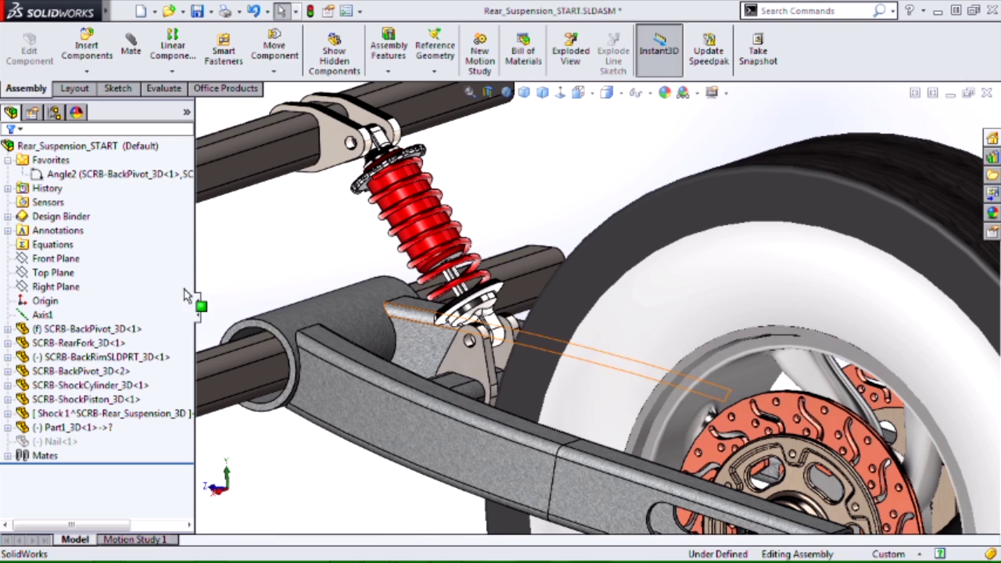
click(38, 176)
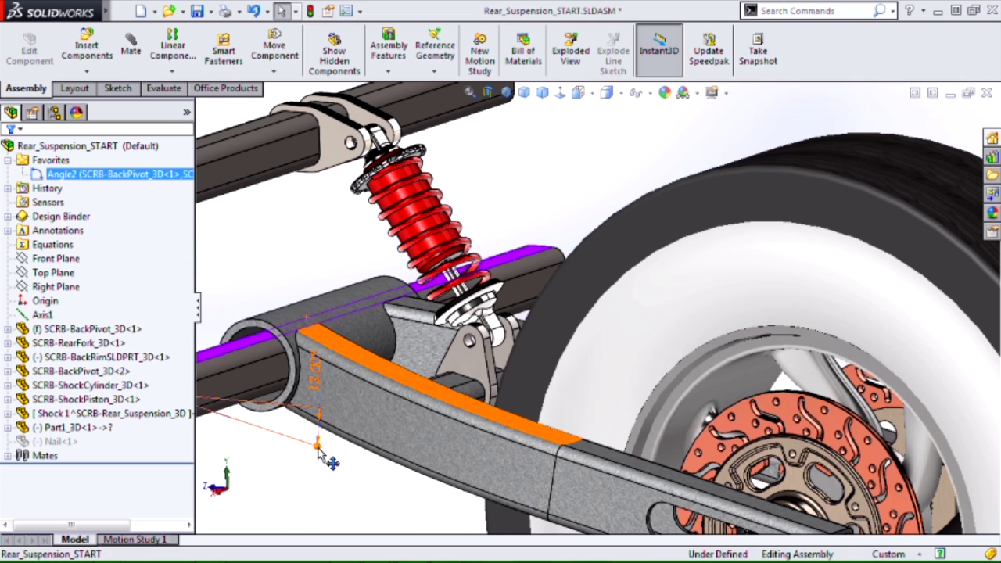
drag(318, 453, 339, 455)
click(380, 487)
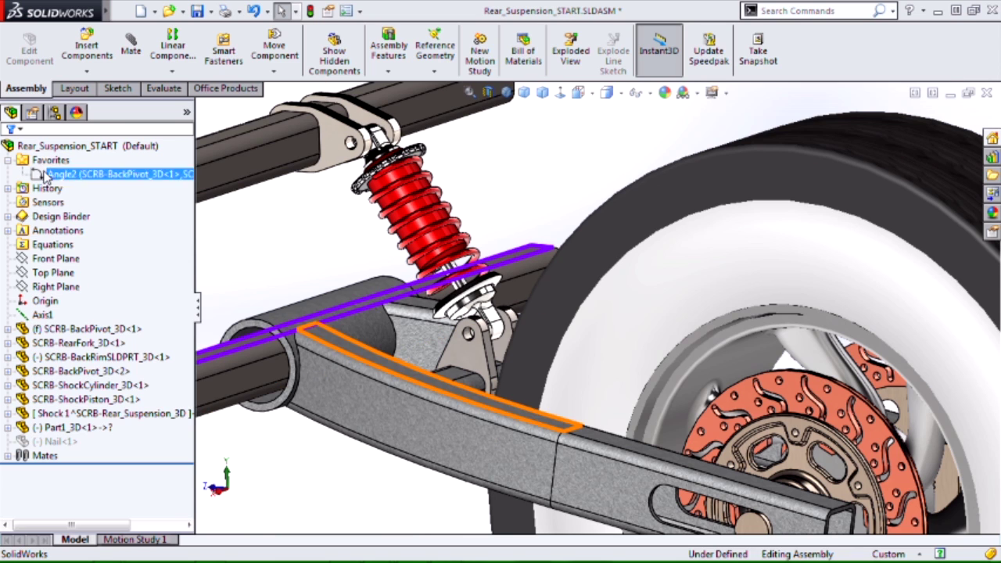
click(78, 174)
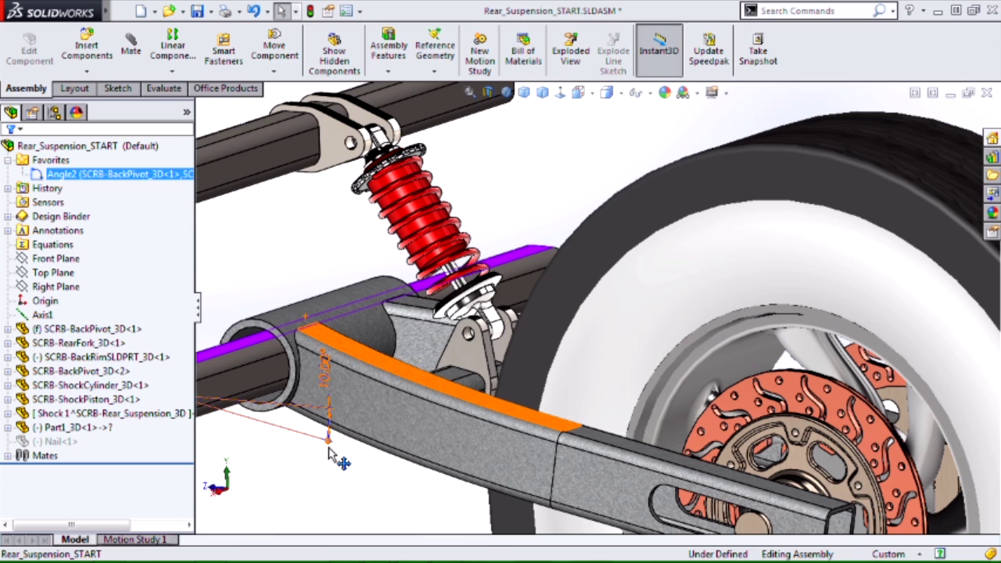
click(297, 474)
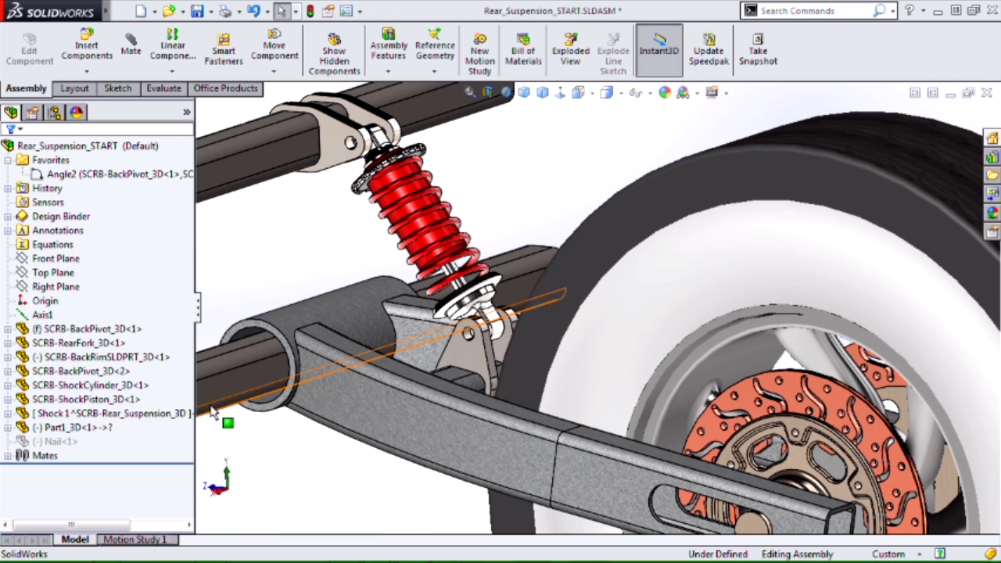
Step: Suppress the existing Shock 1 coil spring component around the shock cylinder
click(28, 415)
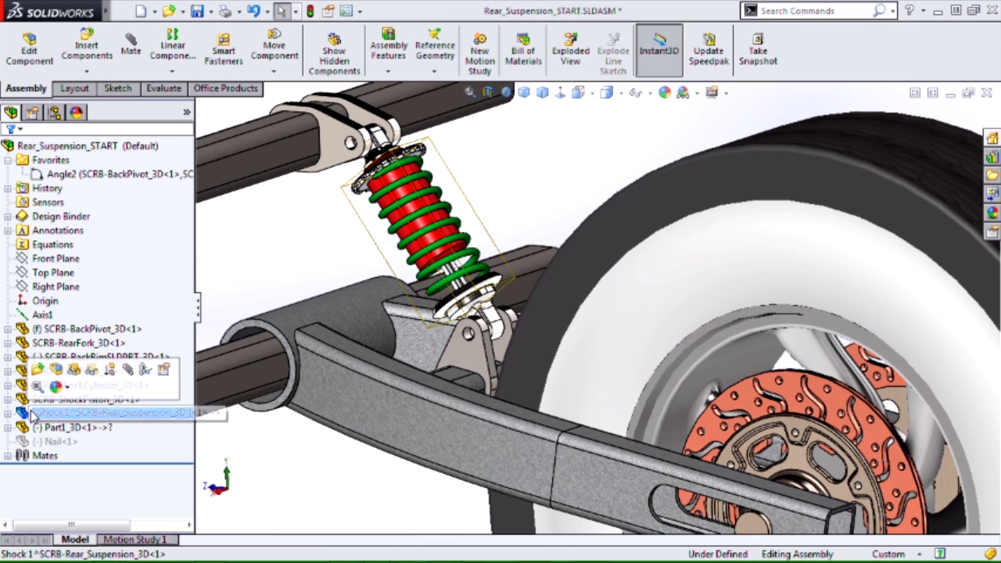
click(111, 370)
click(427, 329)
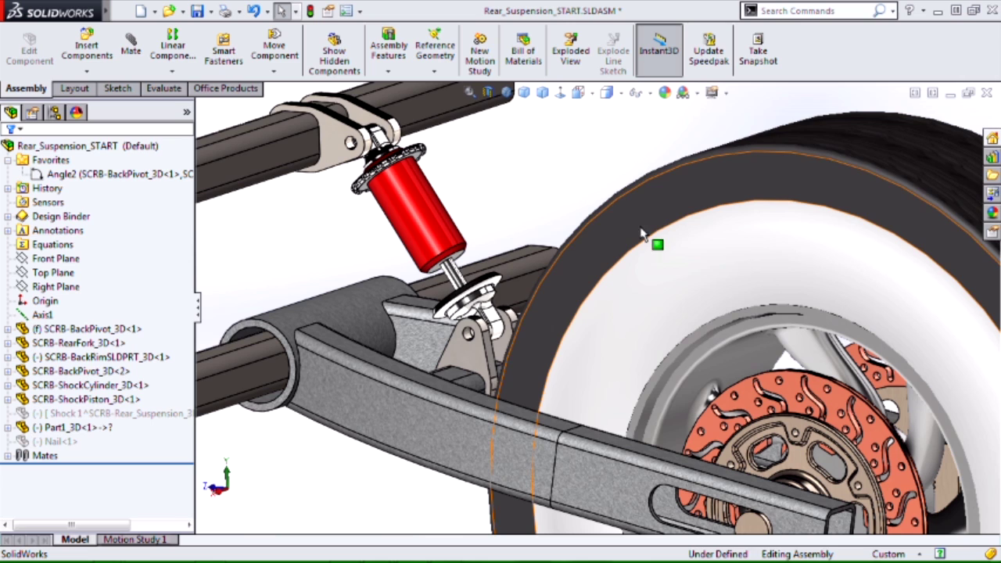
Step: Turn on the display of planes so the shock cylinder's Front Plane can be picked
click(87, 70)
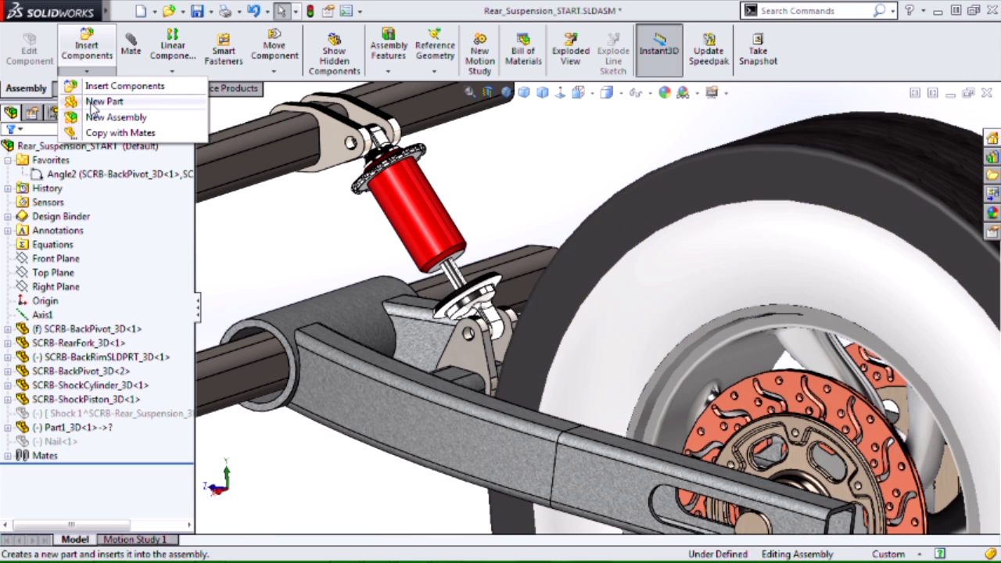
click(531, 136)
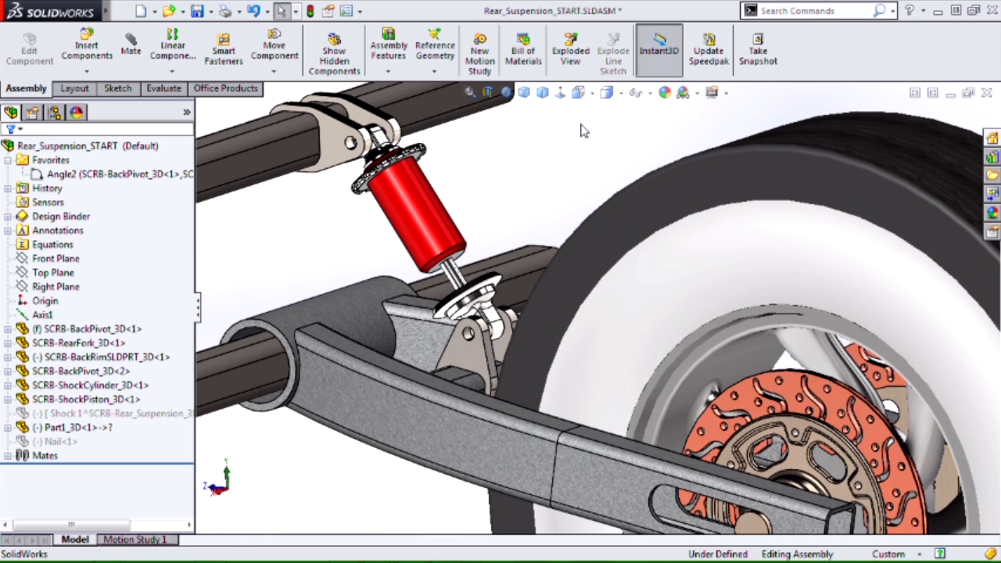
click(635, 94)
click(638, 122)
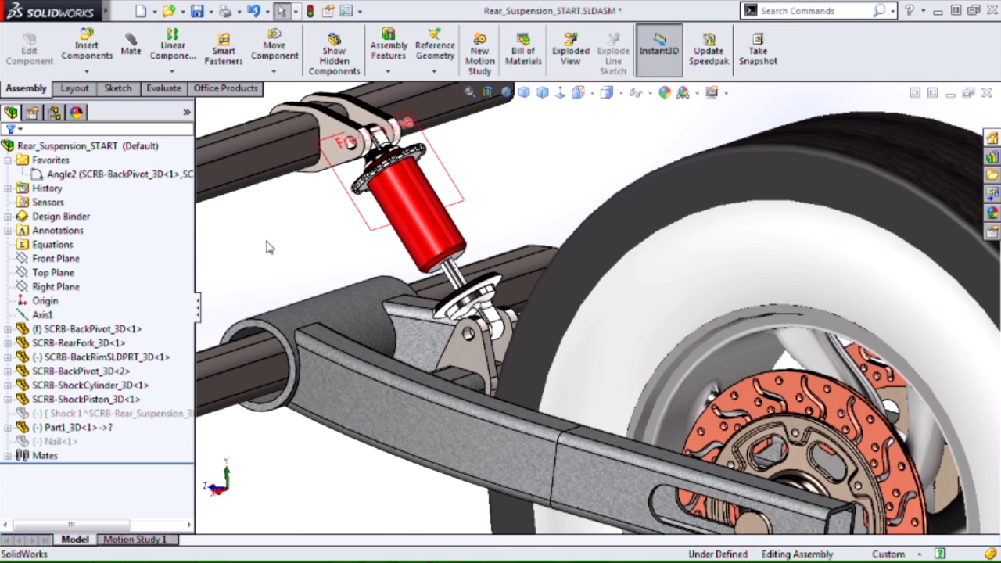
Step: Insert a new part into the assembly, placing it on the shock cylinder's Front Plane
click(86, 53)
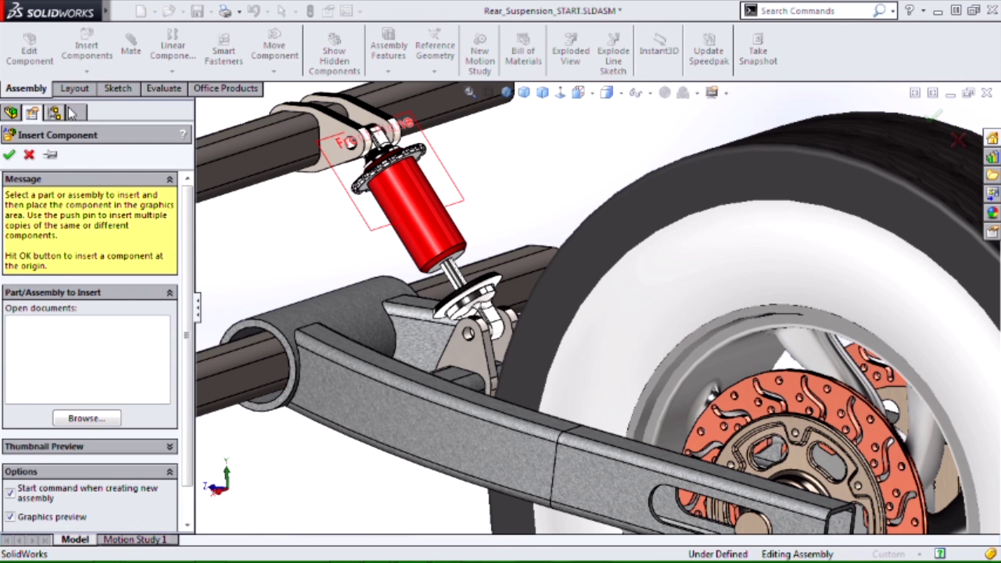
click(28, 154)
click(87, 72)
click(88, 100)
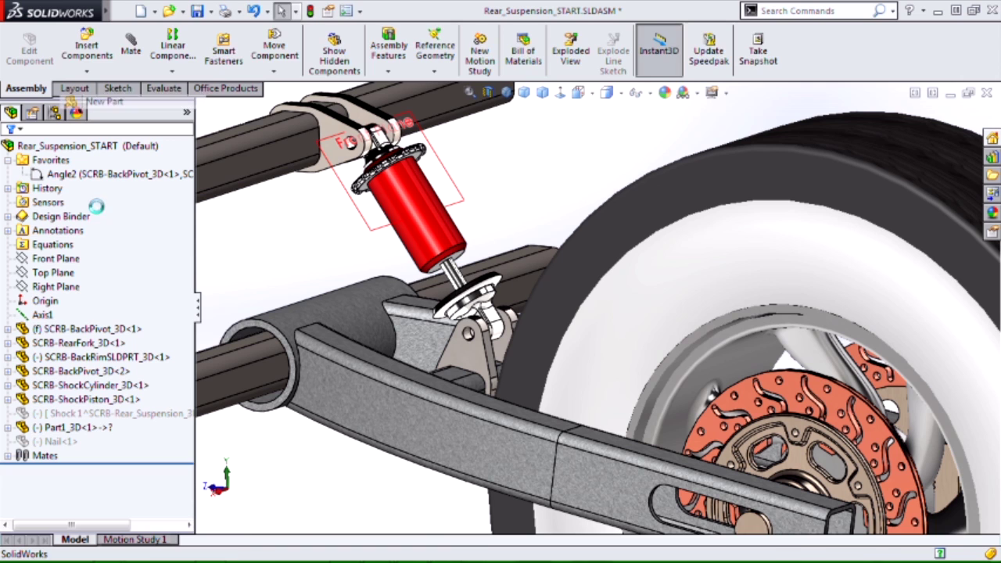
click(385, 225)
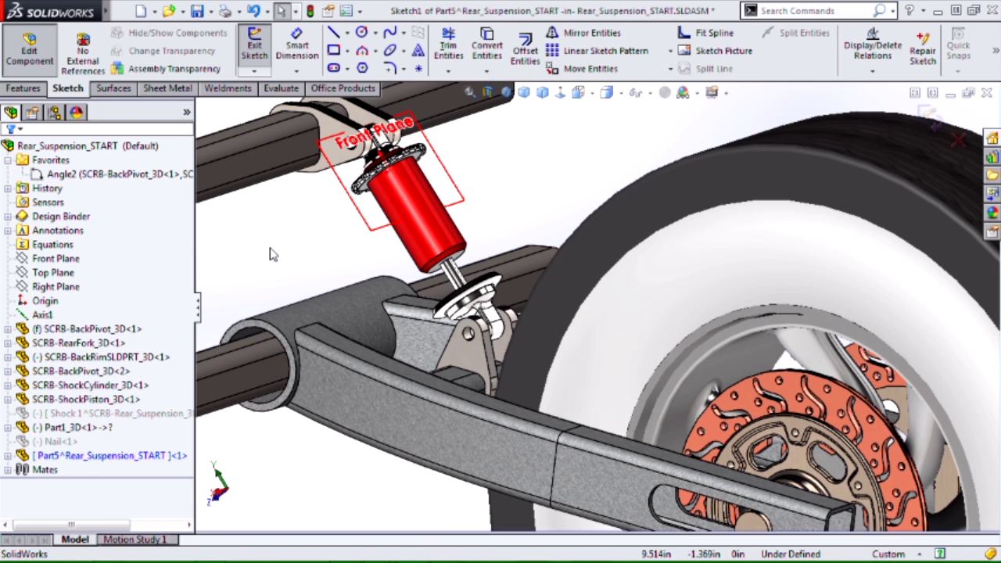
Step: Sketch a vertical line about 3.44 in long from the origin down the shock cylinder's axis
right_drag(270, 249, 348, 200)
scroll(351, 192, down, 3)
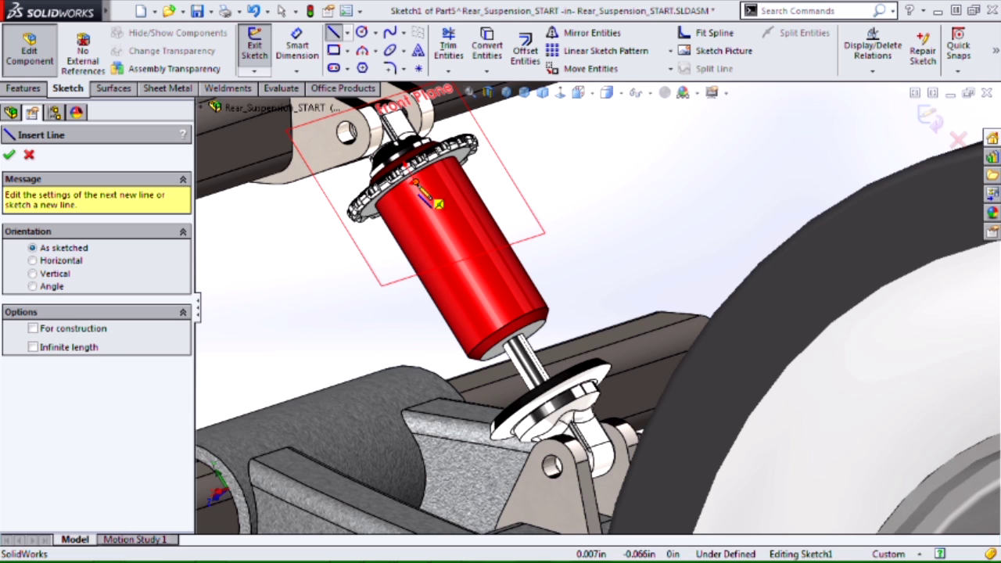
click(419, 186)
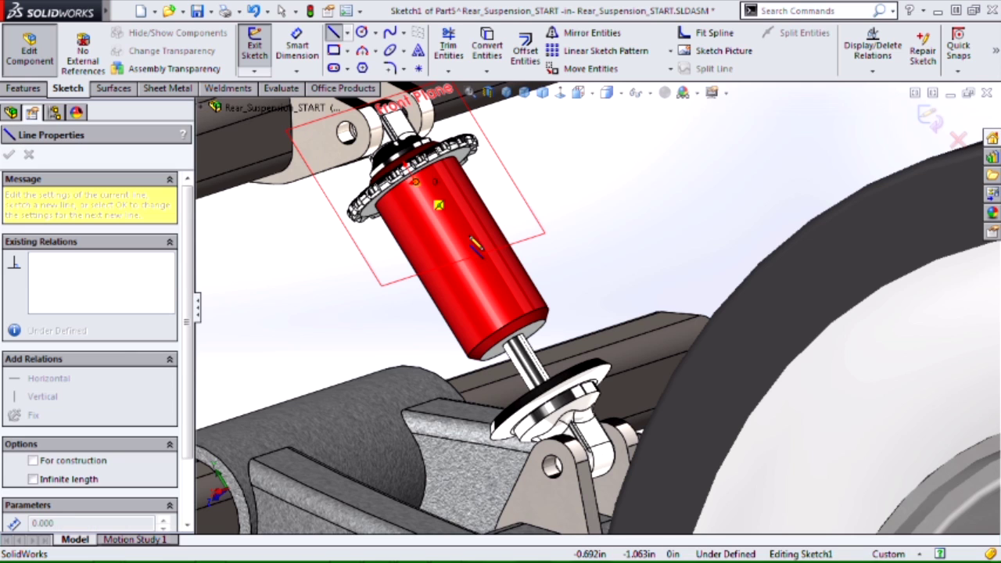
click(504, 324)
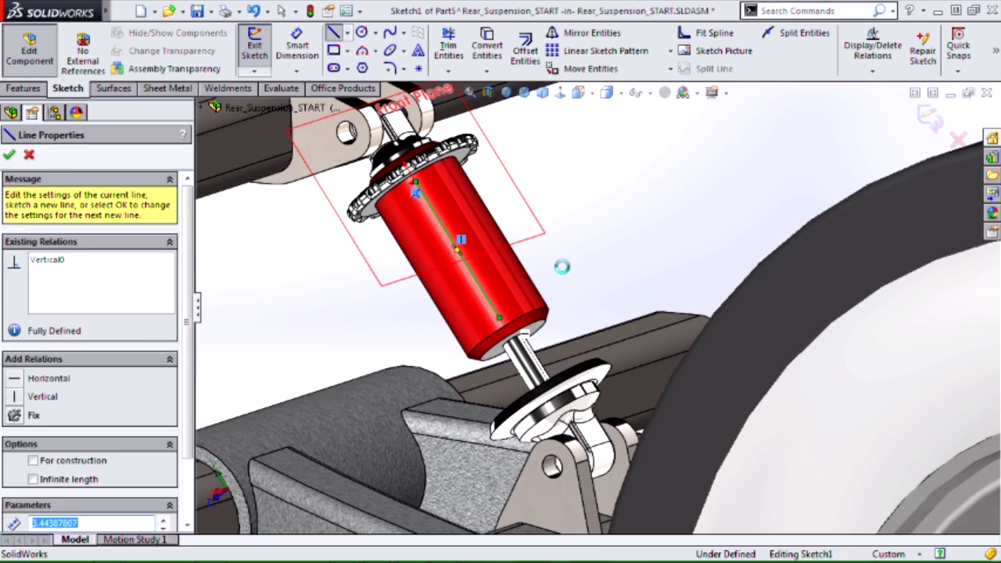
key(Escape)
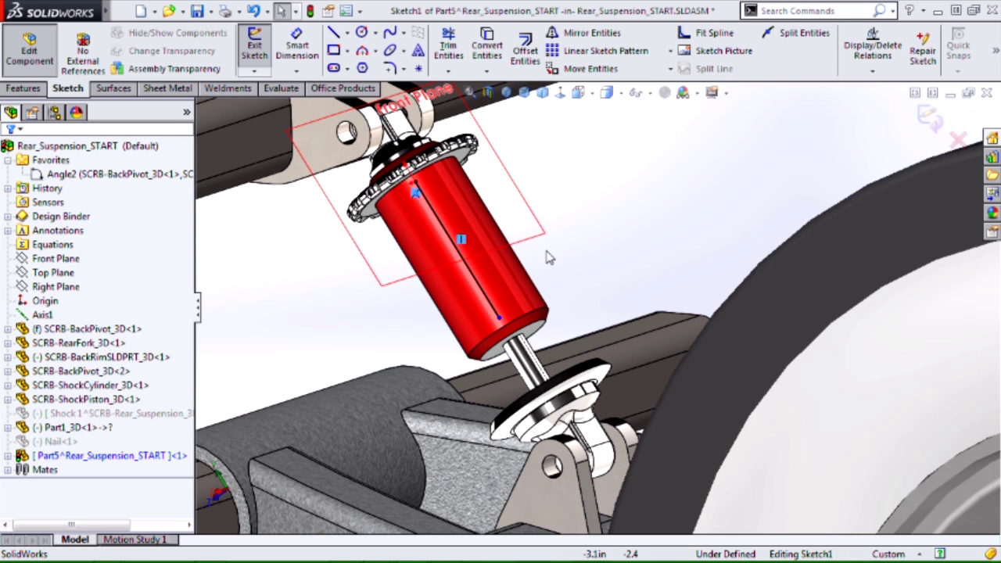
Step: Make the line's lower endpoint coincident with the circular edge at the base of the shock piston's rod, and exit the sketch
middle_drag(530, 262, 537, 291)
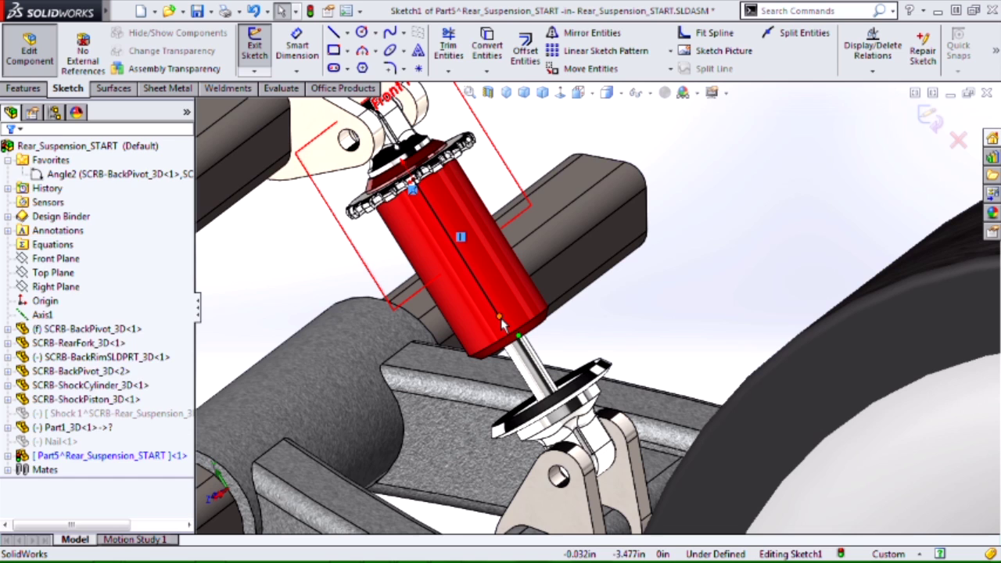
click(500, 317)
middle_drag(624, 360, 595, 416)
scroll(595, 418, down, 3)
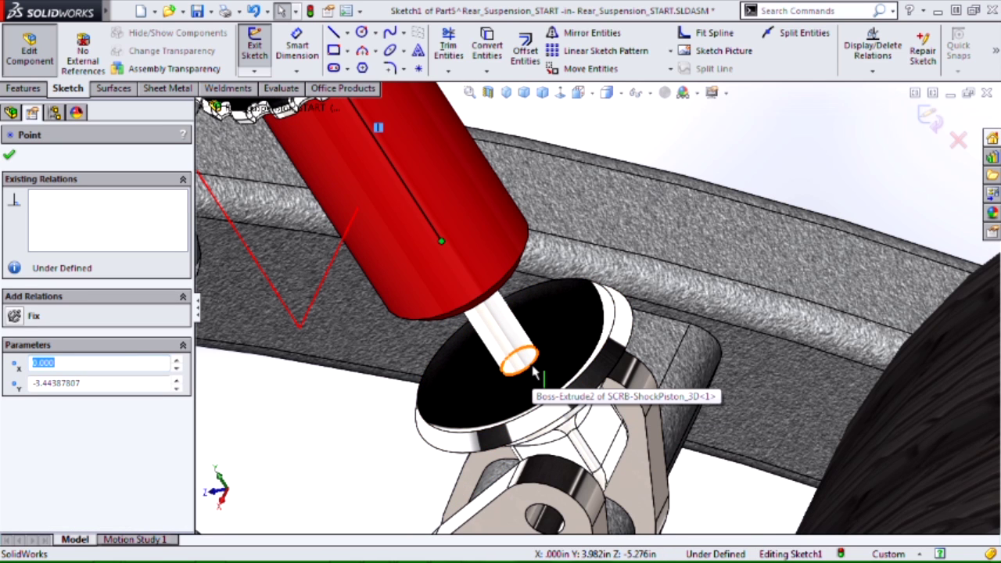
ctrl+click(532, 373)
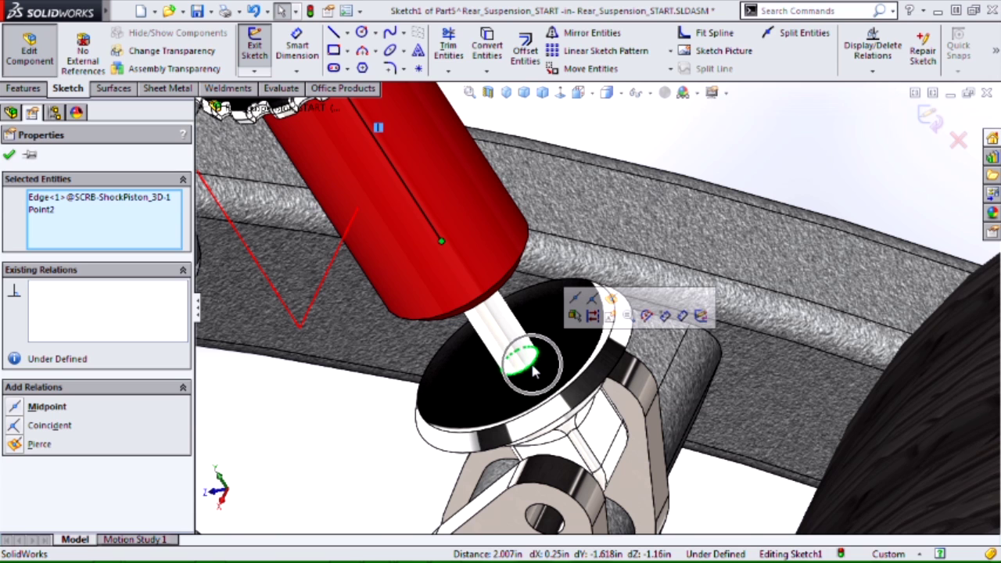
click(592, 299)
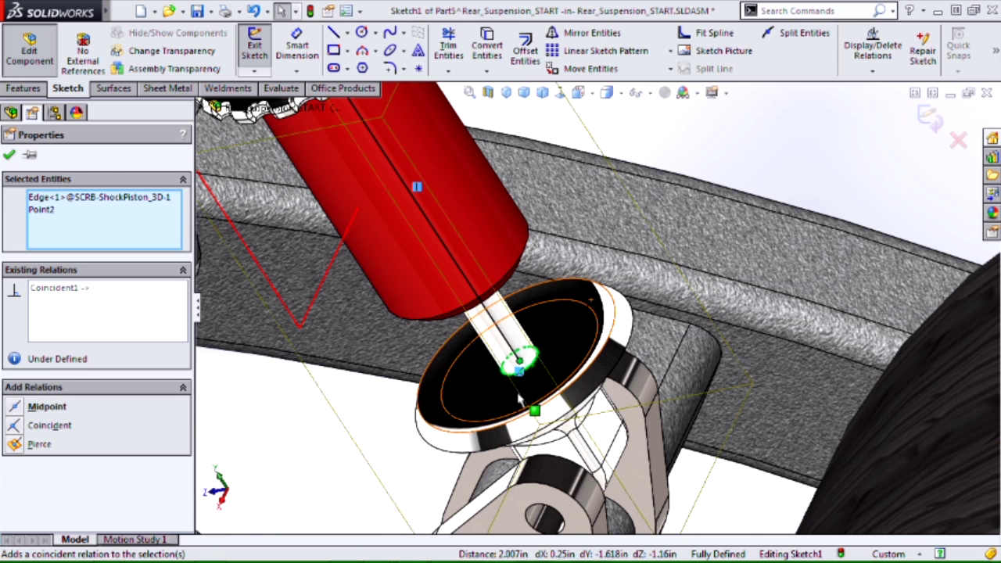
click(318, 462)
middle_drag(313, 462, 385, 391)
right_drag(646, 232, 669, 217)
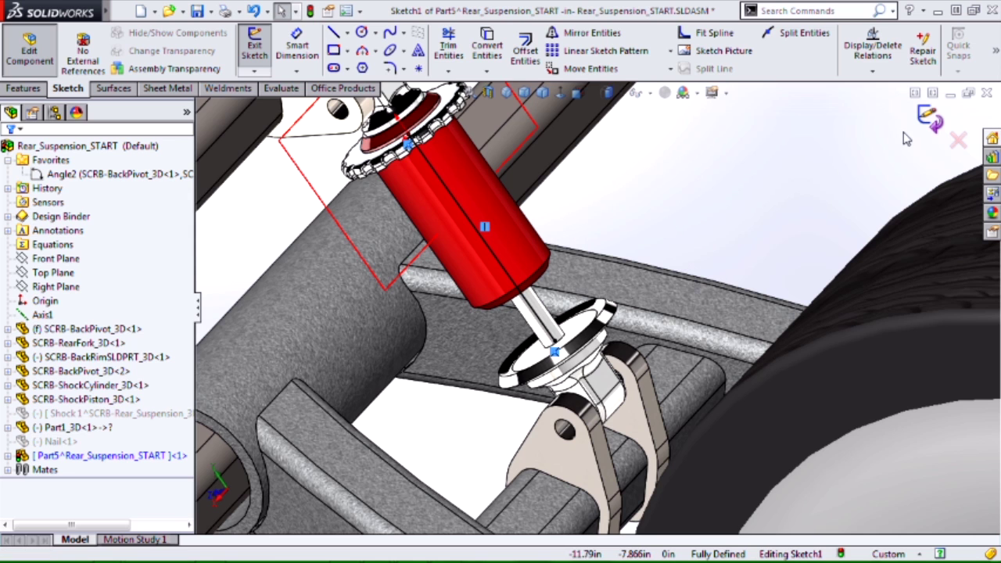
click(930, 118)
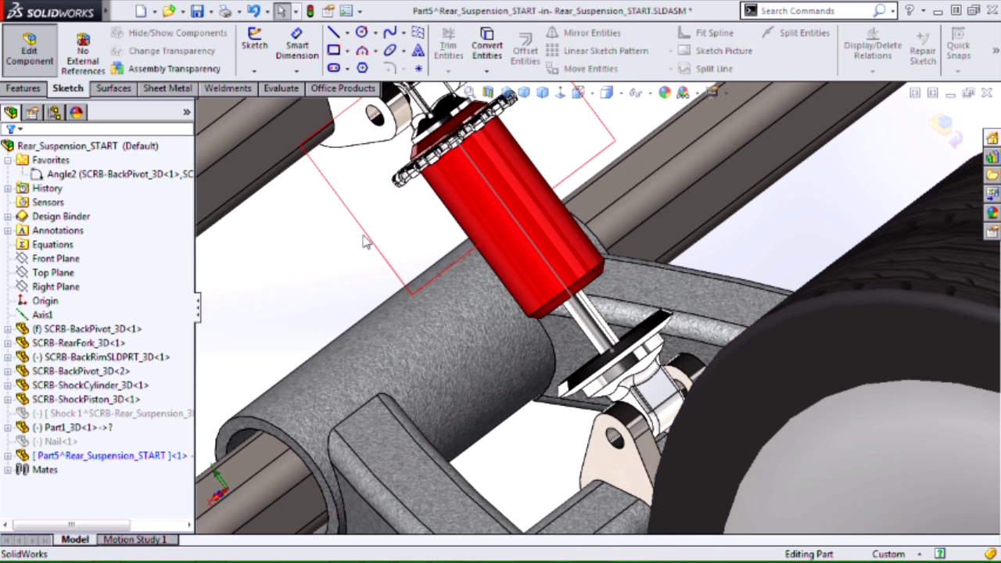
Step: Start a sketch on the shock cylinder's Front Plane and draw a horizontal construction line about 2.52 in long outward from the origin
click(375, 239)
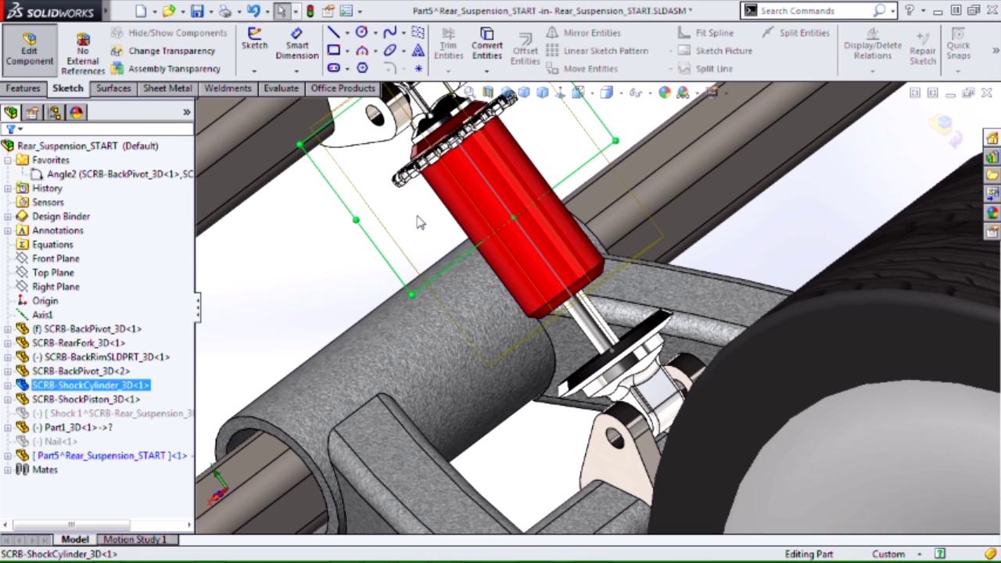
right_click(369, 241)
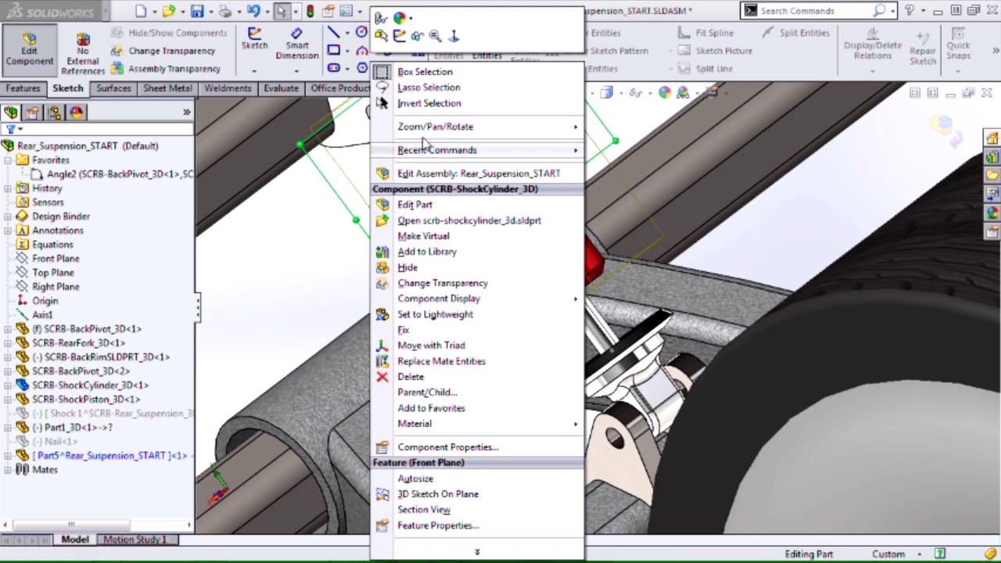
click(384, 37)
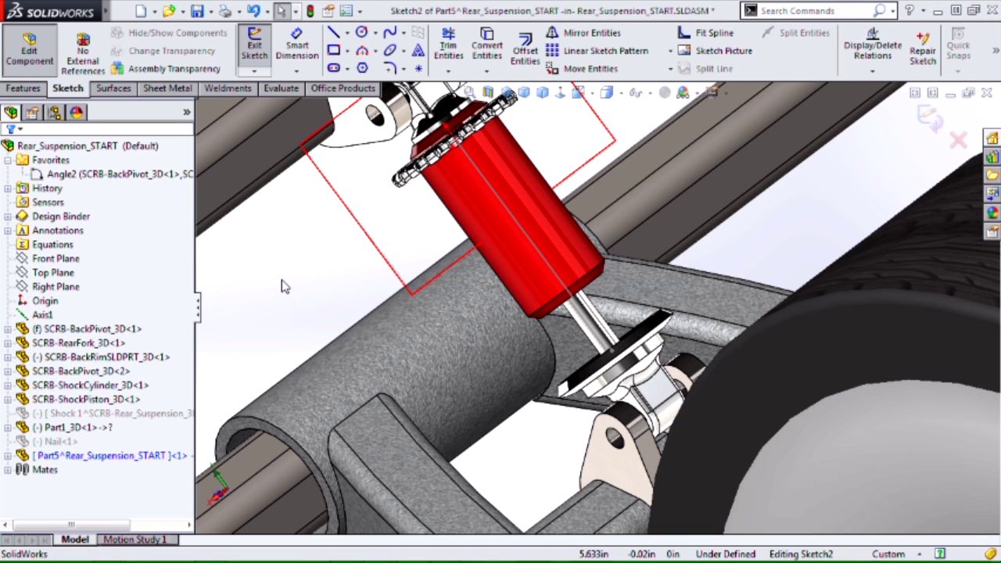
right_drag(285, 286, 324, 332)
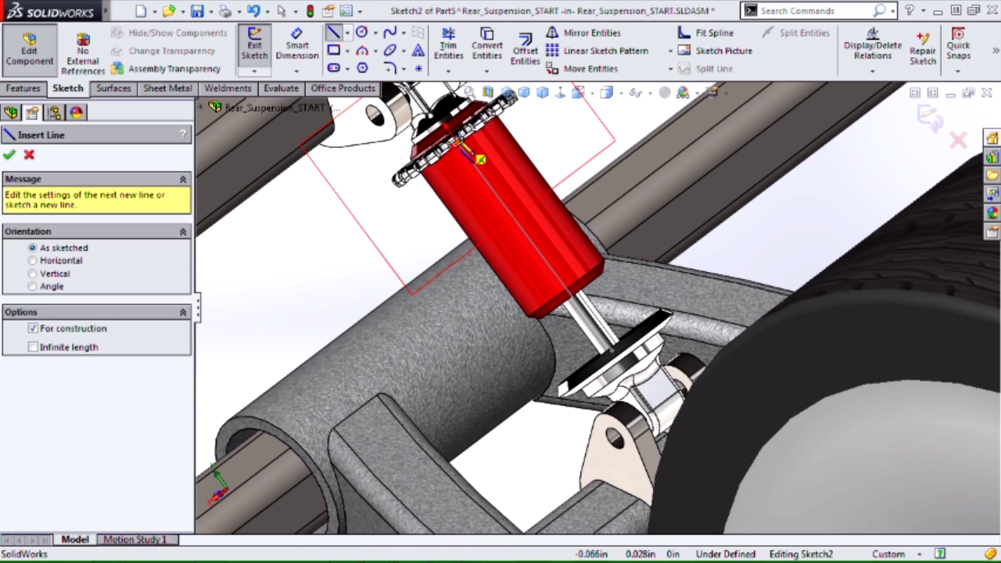
click(481, 159)
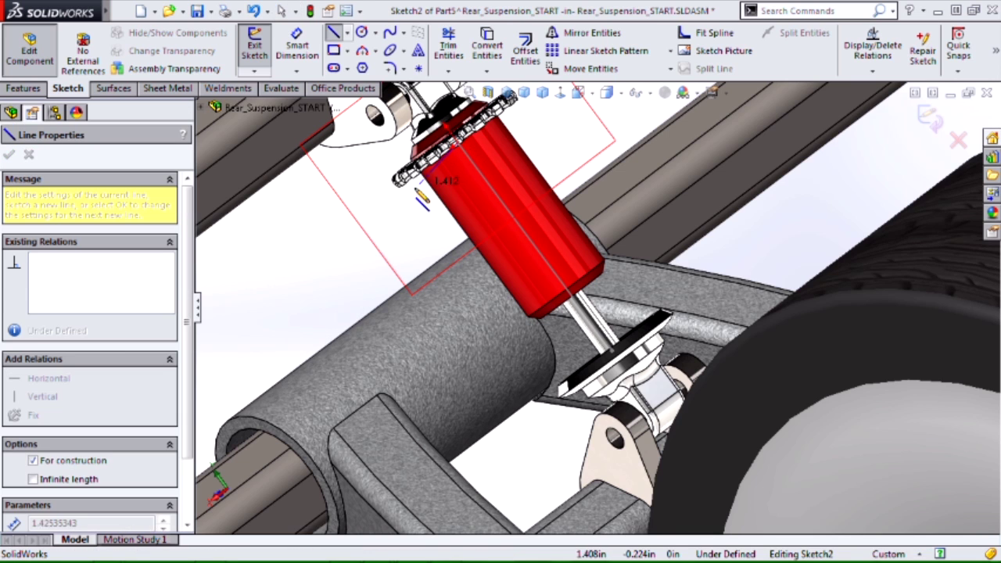
click(377, 202)
Step: Dimension the horizontal construction line's length to 1.125 in
right_drag(316, 319, 321, 244)
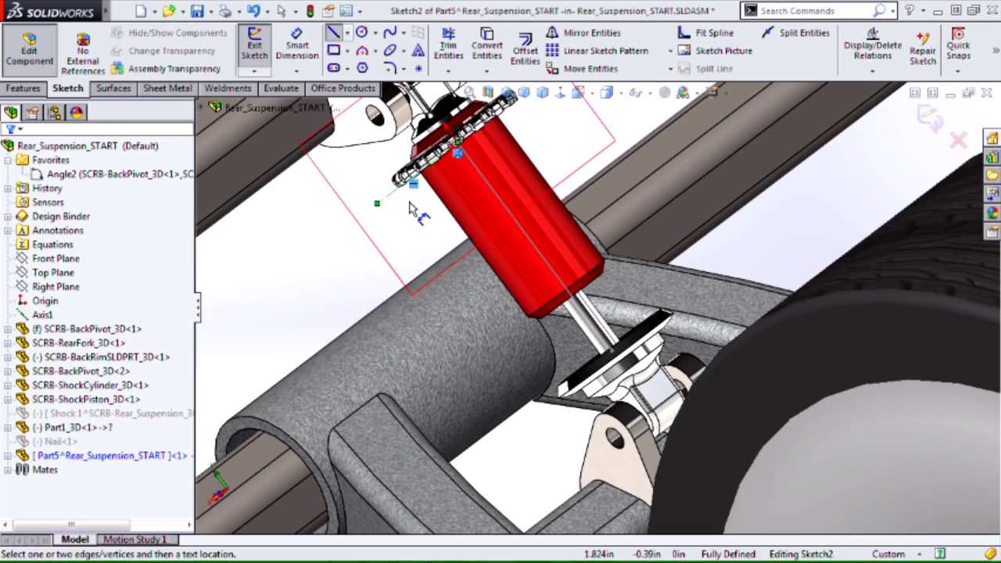
click(397, 197)
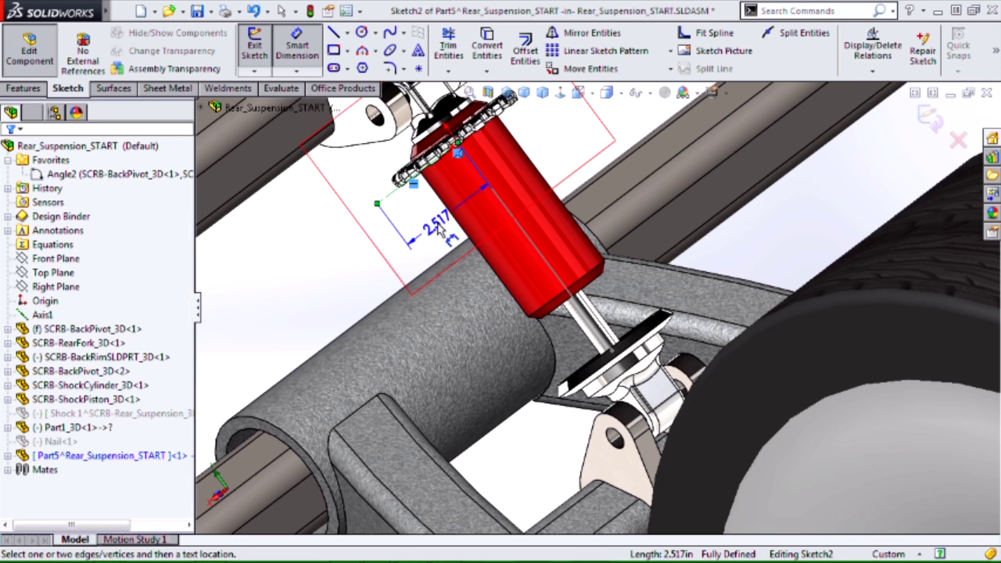
click(438, 230)
text(1.125)
key(Return)
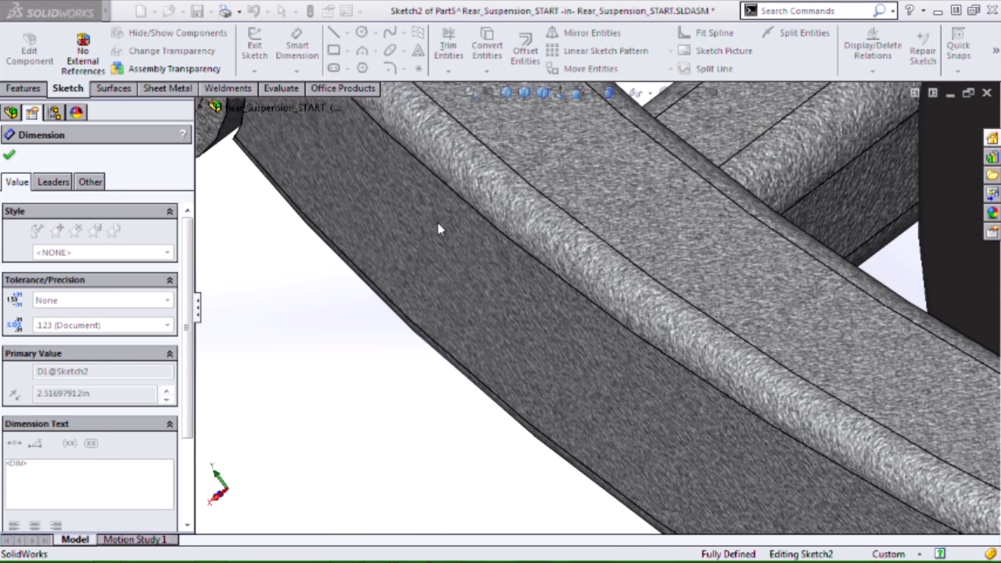
Step: Sketch a circle about 0.39 in in diameter in the open area beside the shock cylinder
scroll(528, 352, up, 5)
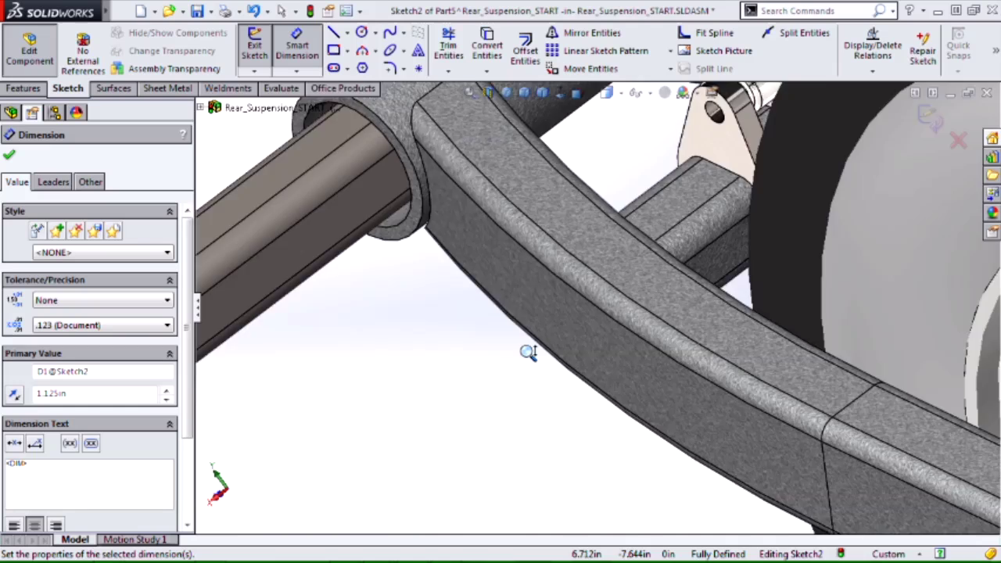
scroll(528, 352, up, 10)
scroll(488, 283, down, 5)
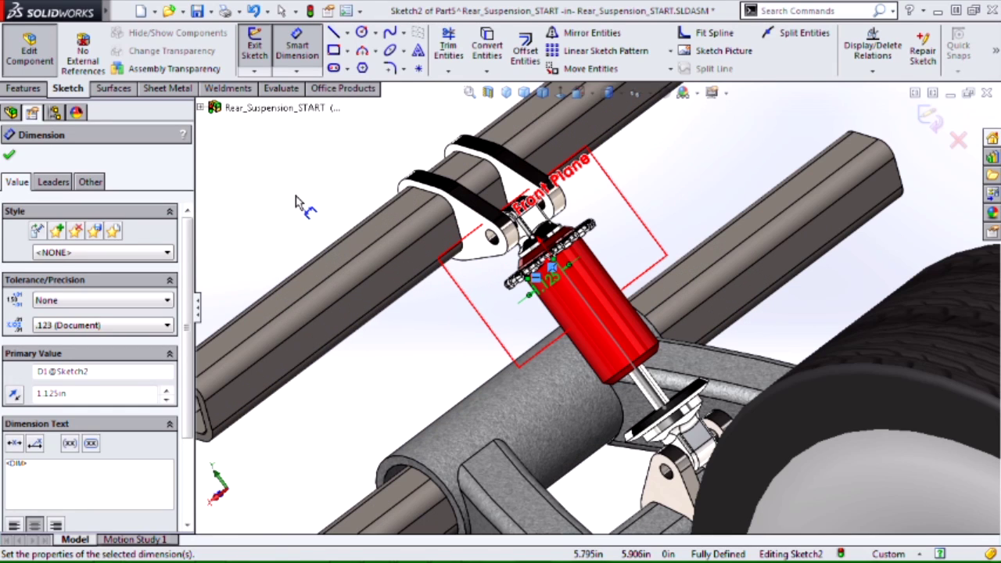
click(362, 32)
scroll(595, 356, down, 4)
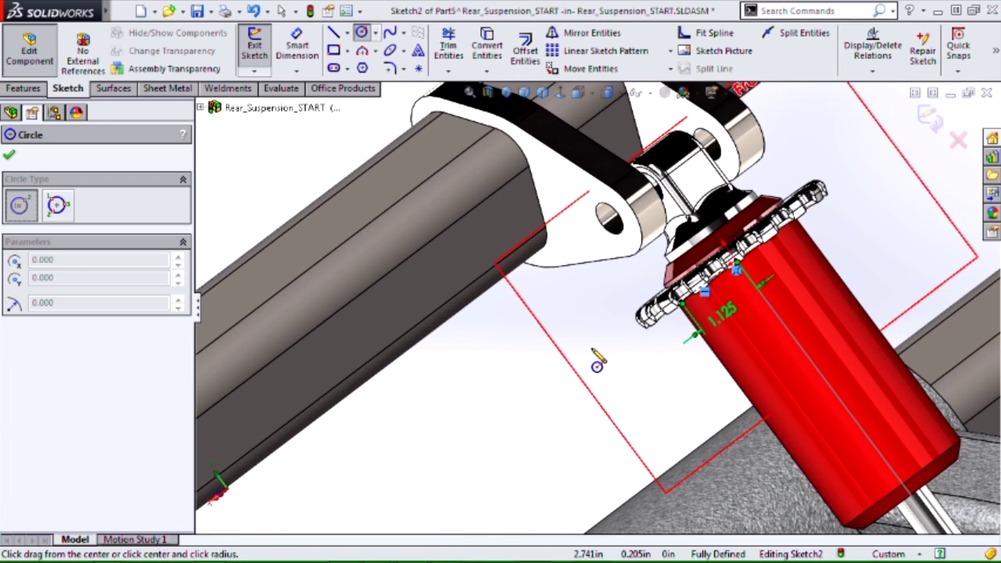
scroll(637, 361, up, 3)
click(510, 353)
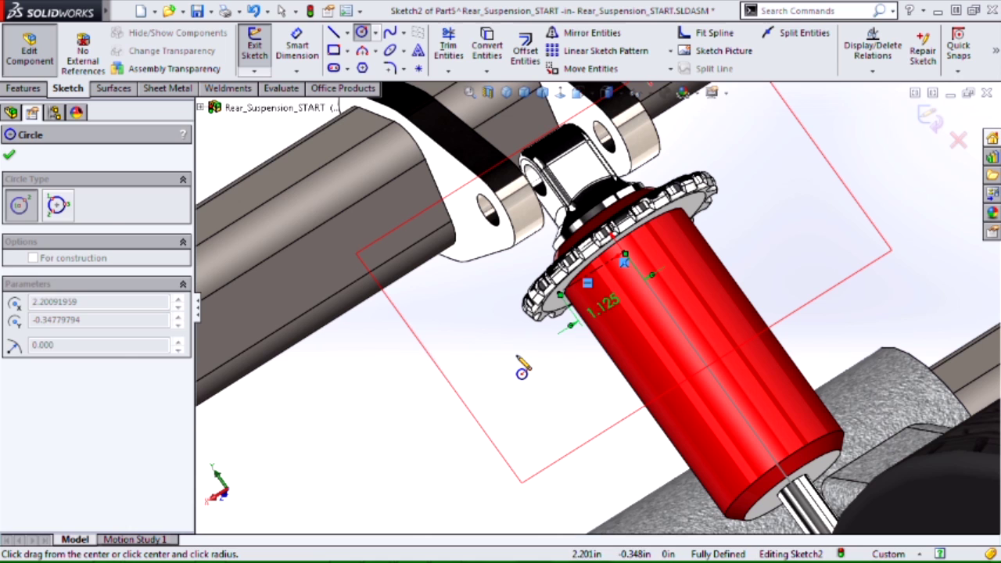
click(530, 376)
Step: Dimension the circle's diameter to 0.25 in
right_drag(413, 438, 402, 360)
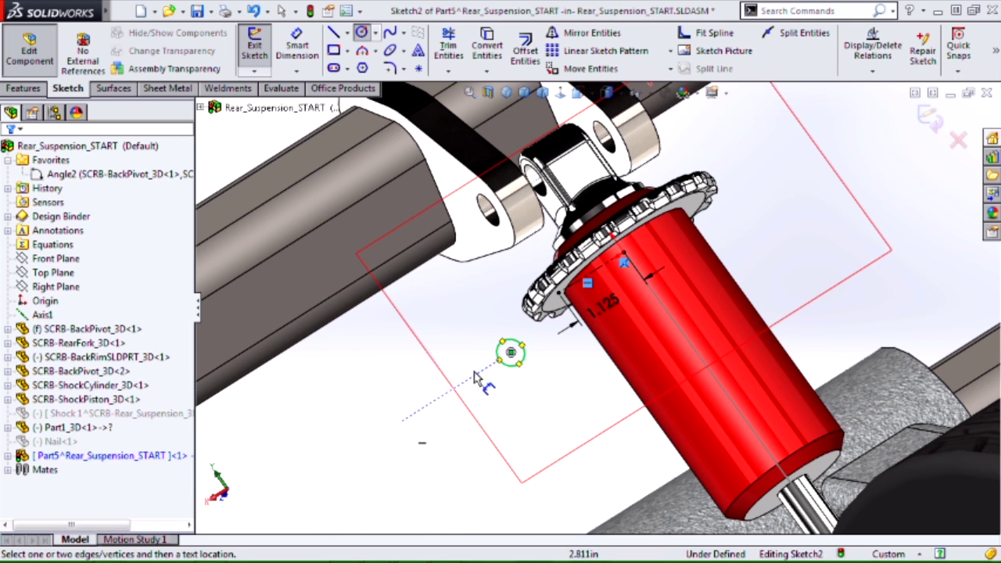
click(509, 367)
click(444, 418)
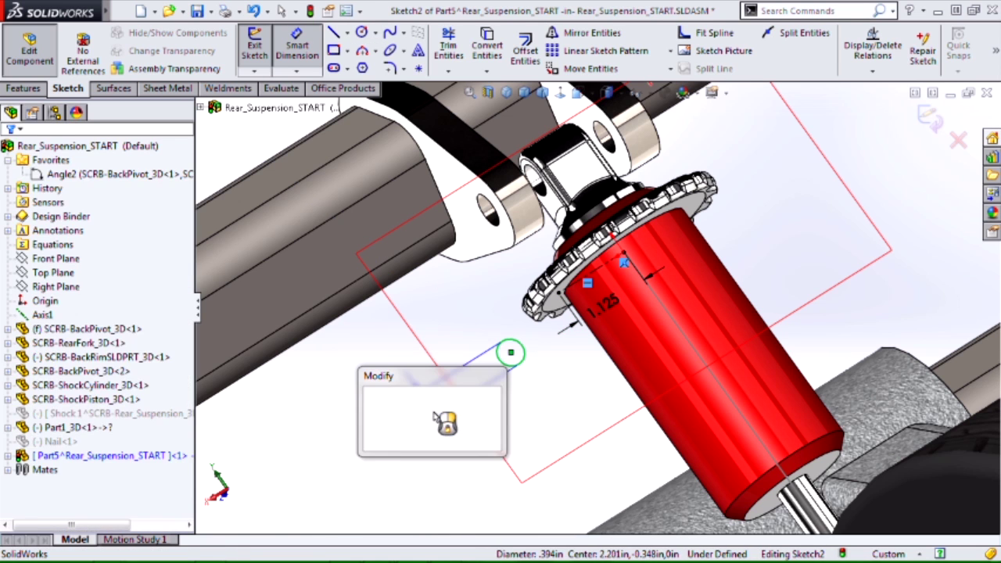
key(BackSpace)
text(.25)
key(Return)
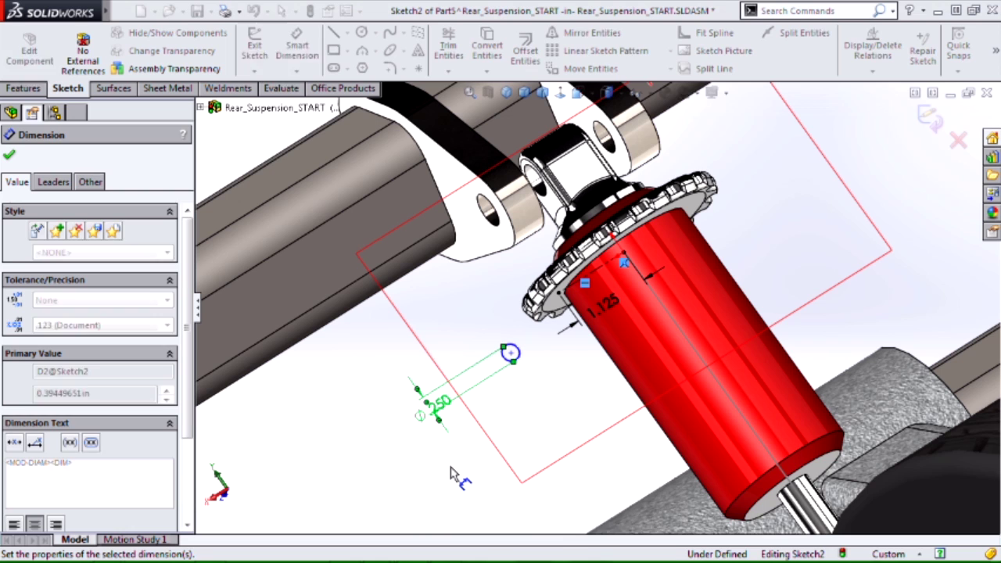
key(Escape)
Step: Merge the circle's center with the outer endpoint of the construction line and exit the sketch
scroll(523, 321, down, 5)
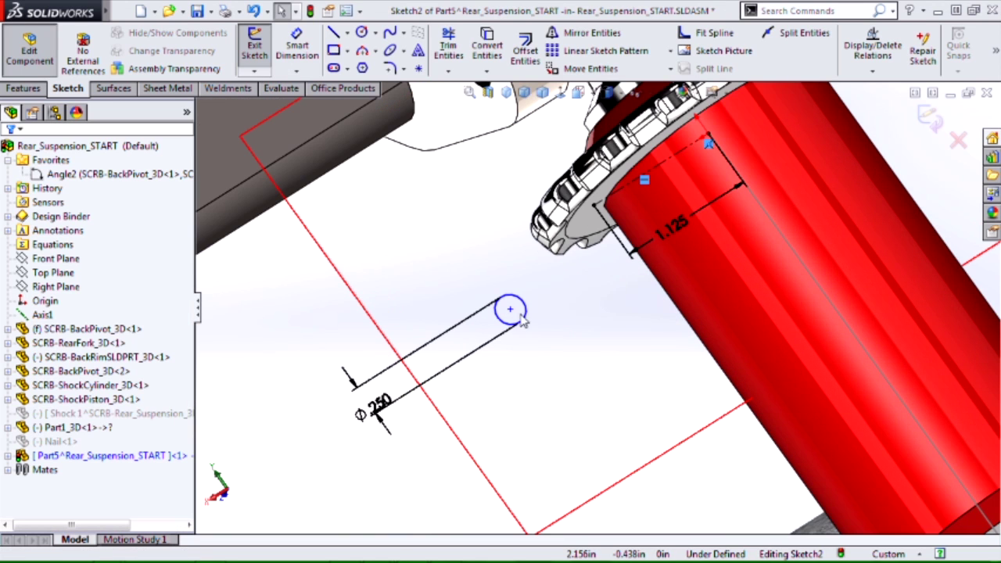
click(510, 311)
ctrl+click(638, 179)
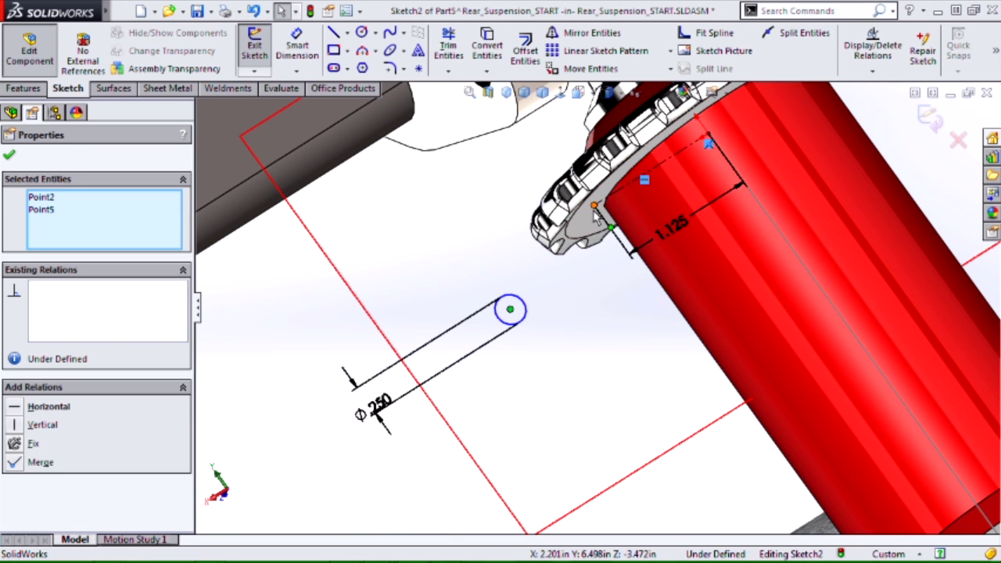
click(690, 142)
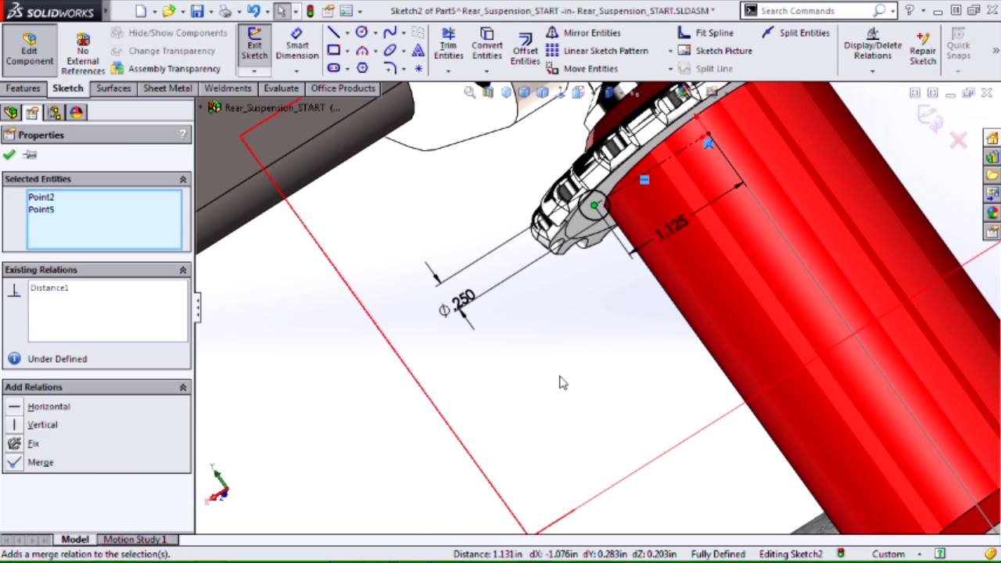
key(Escape)
click(929, 119)
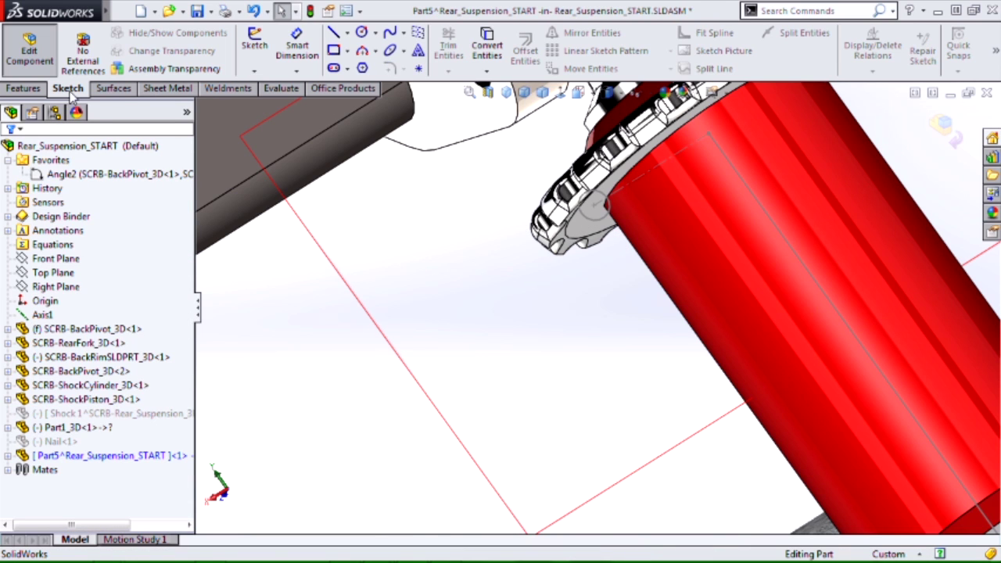
Step: Start a Swept Boss/Base with the circle sketch as the profile and the line along the shock's axis as the path
click(32, 92)
click(375, 33)
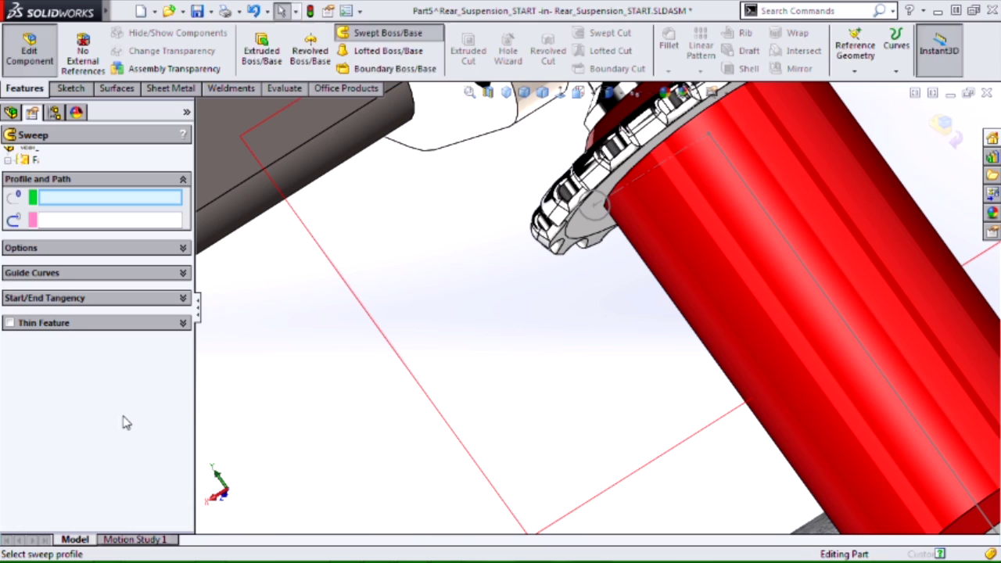
click(613, 236)
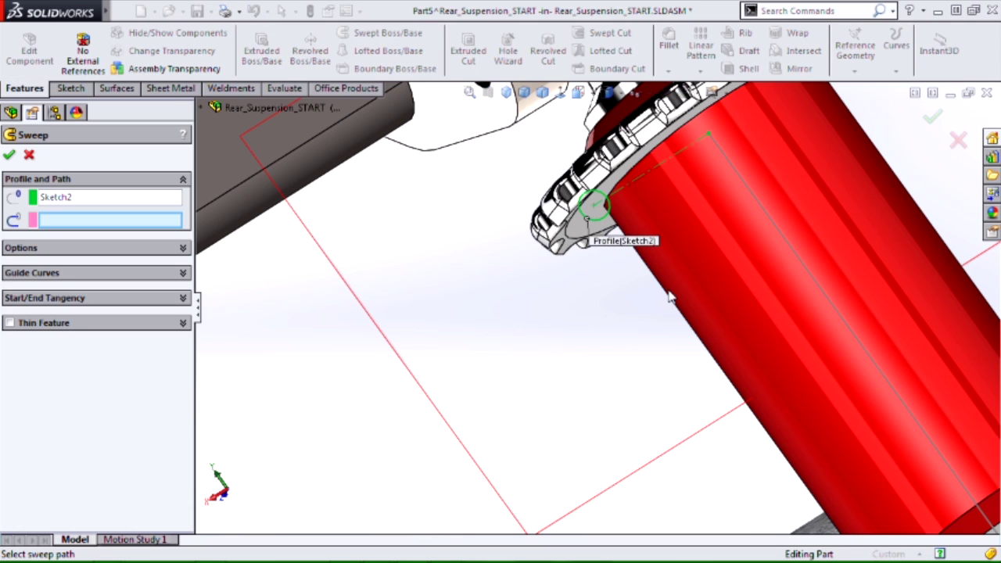
click(775, 231)
Step: Set the sweep to Twist Along Path, defined by turns with 8 turns, and create the coil
click(47, 249)
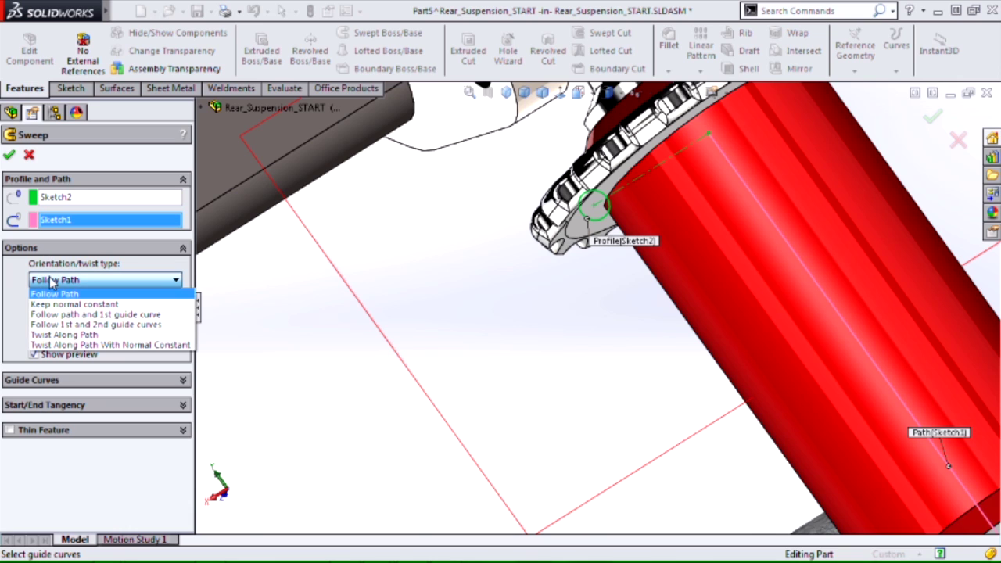
click(63, 335)
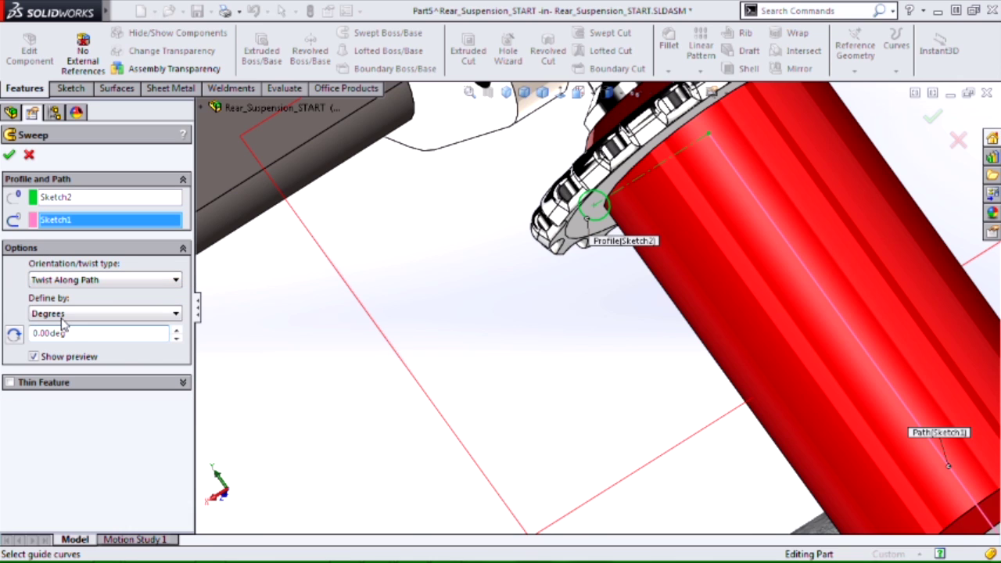
click(62, 317)
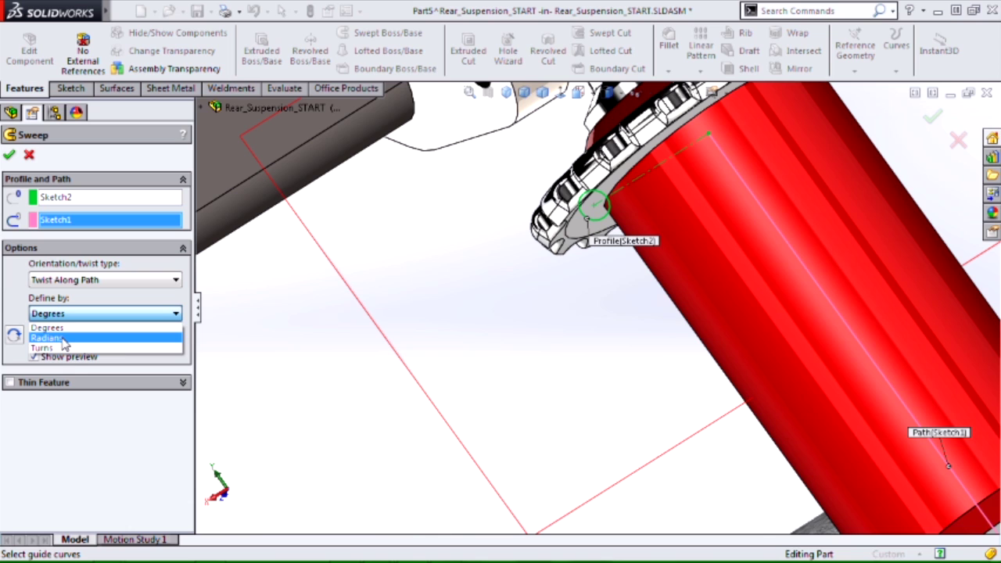
click(61, 348)
click(67, 334)
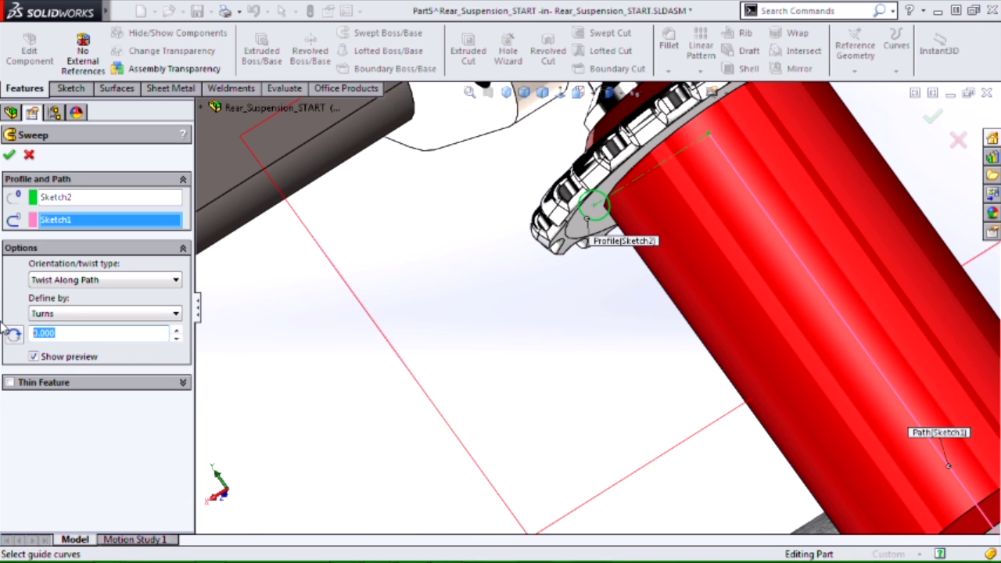
text(8)
key(Return)
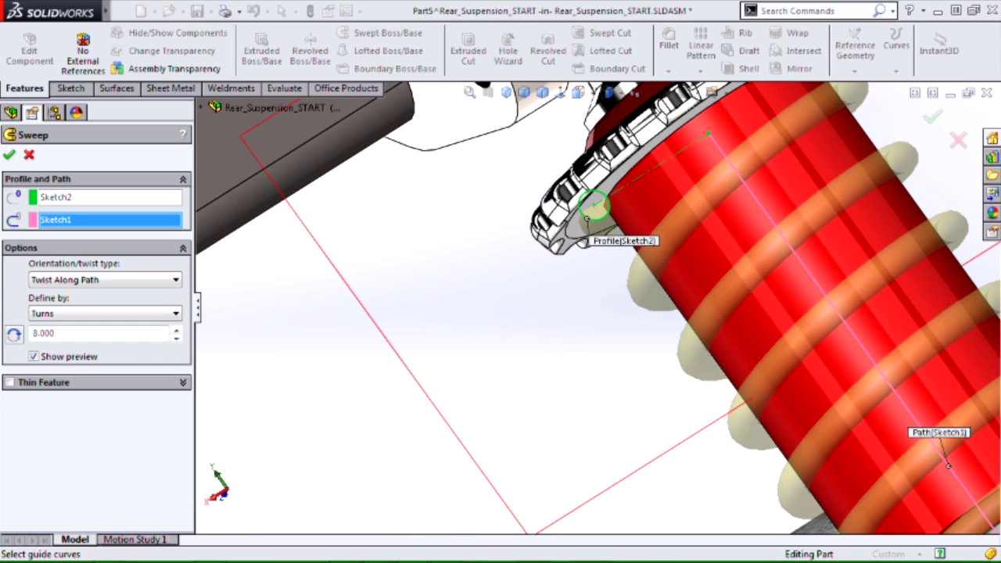
click(10, 154)
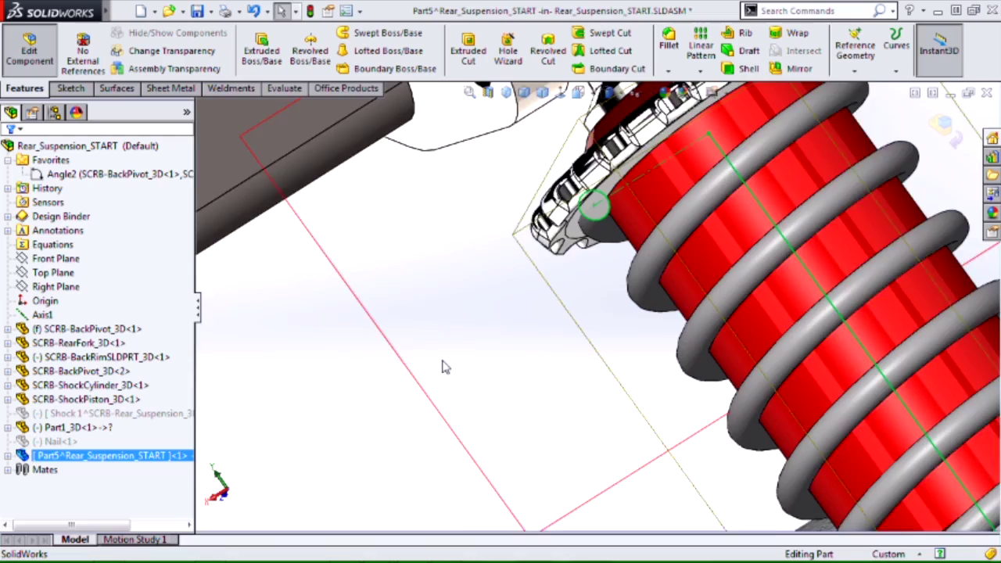
Step: Finish editing the spring part and return to editing the assembly
scroll(448, 367, up, 5)
middle_drag(454, 367, 508, 354)
scroll(510, 356, up, 3)
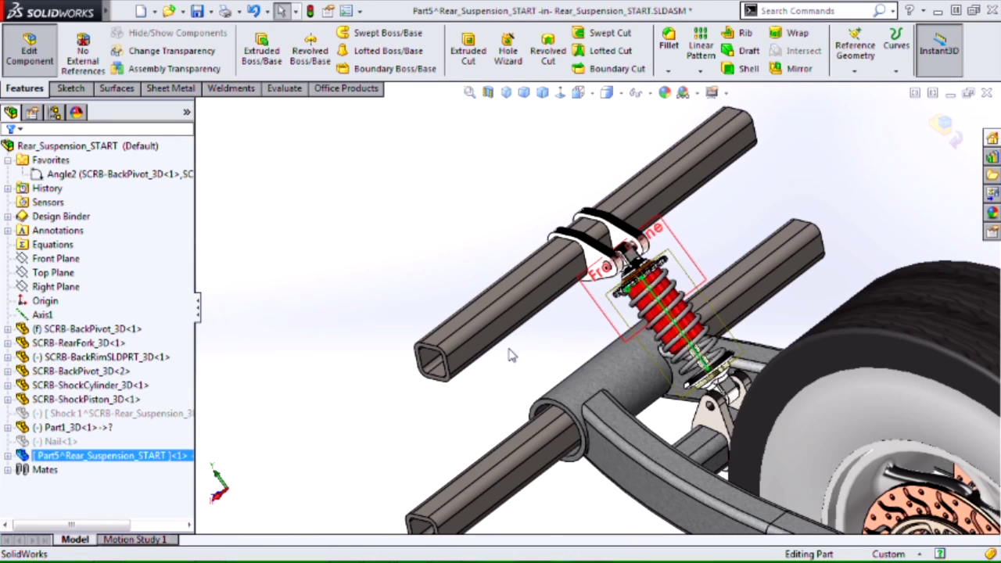
click(310, 341)
click(943, 124)
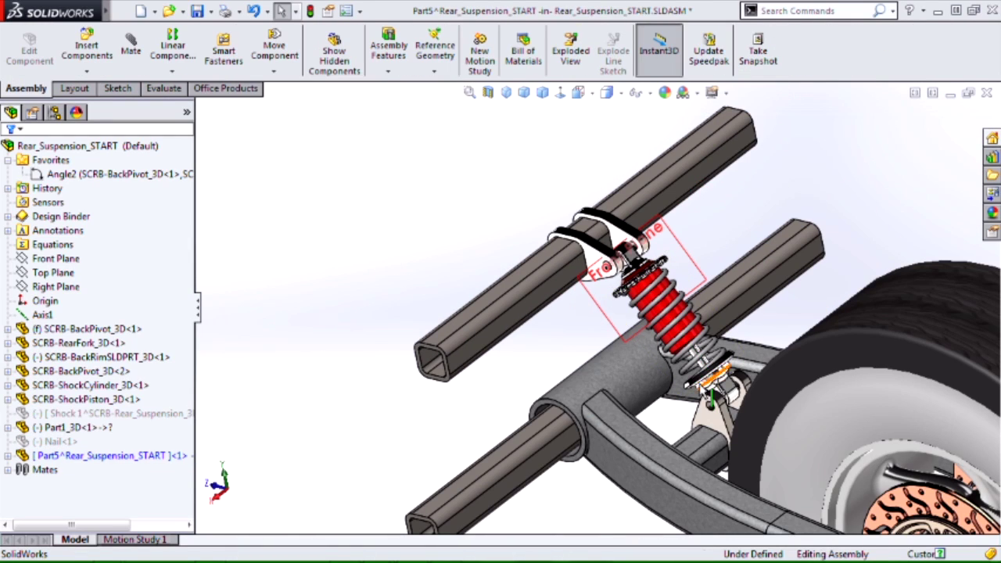
Step: Change the favorite Angle2 mate between the back pivot and the rear fork to 8°
ctrl+middle_drag(698, 366, 652, 280)
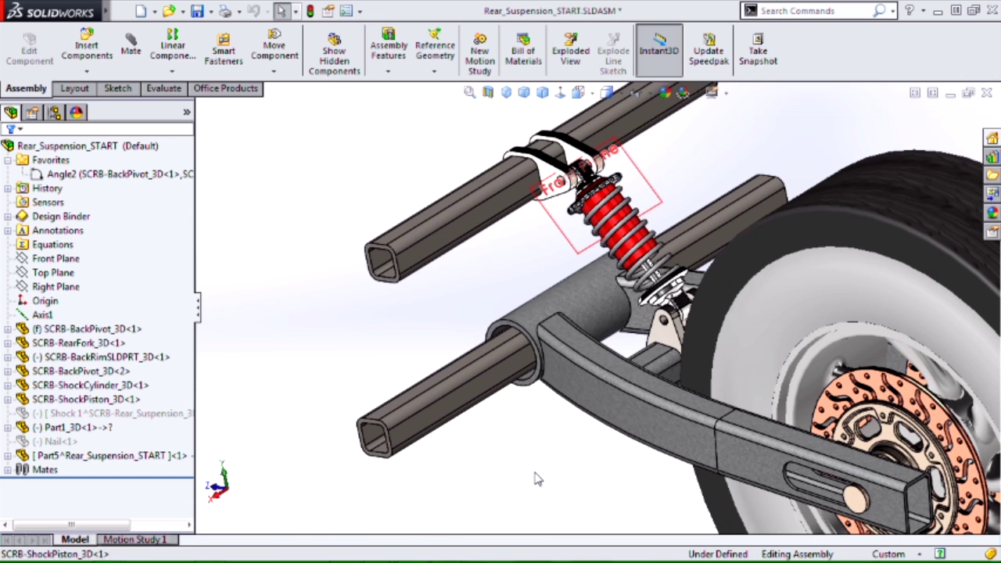
click(74, 173)
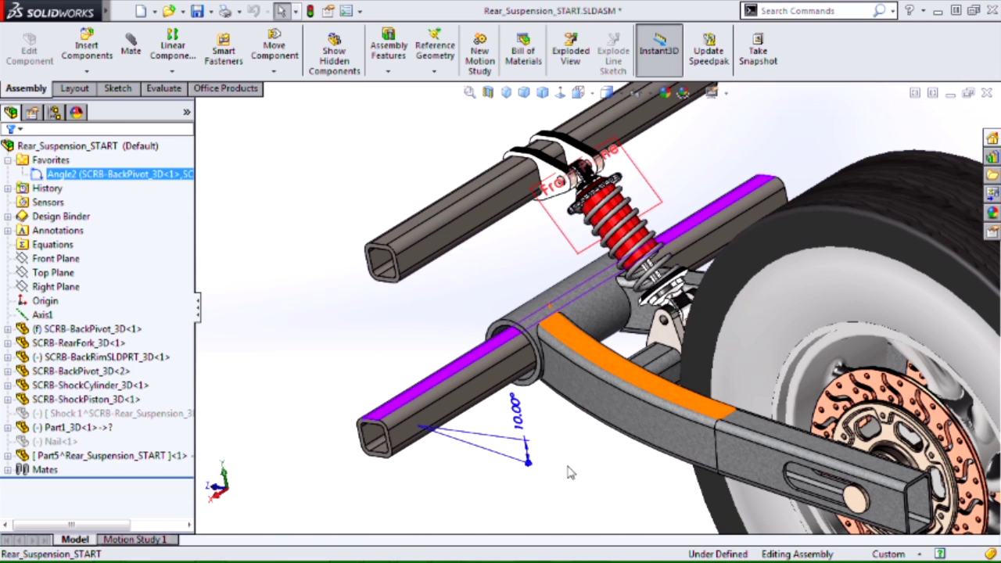
scroll(566, 470, down, 3)
ctrl+middle_drag(625, 420, 614, 468)
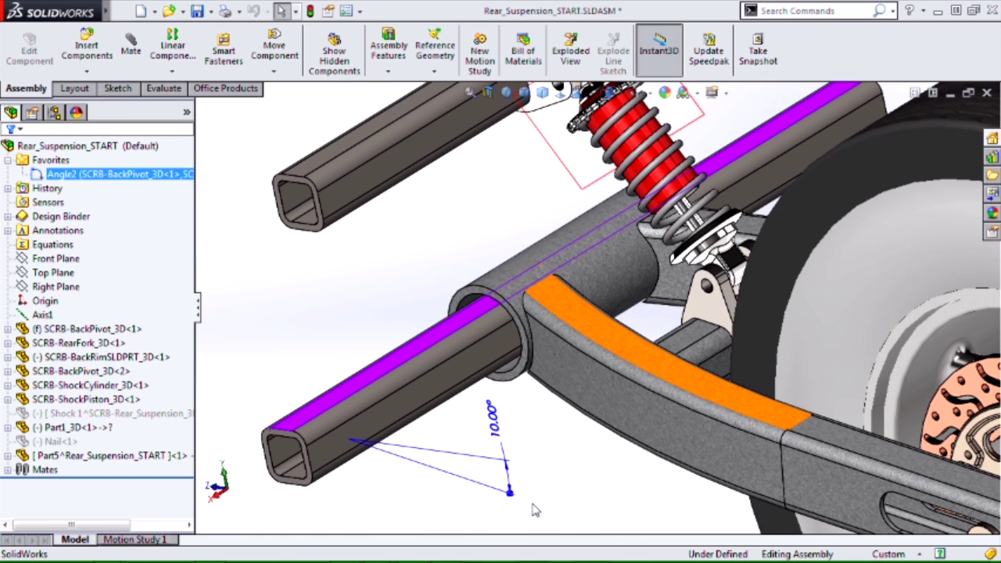
mouse_move(511, 493)
mouse_down()
mouse_move(526, 525)
mouse_move(528, 496)
mouse_up()
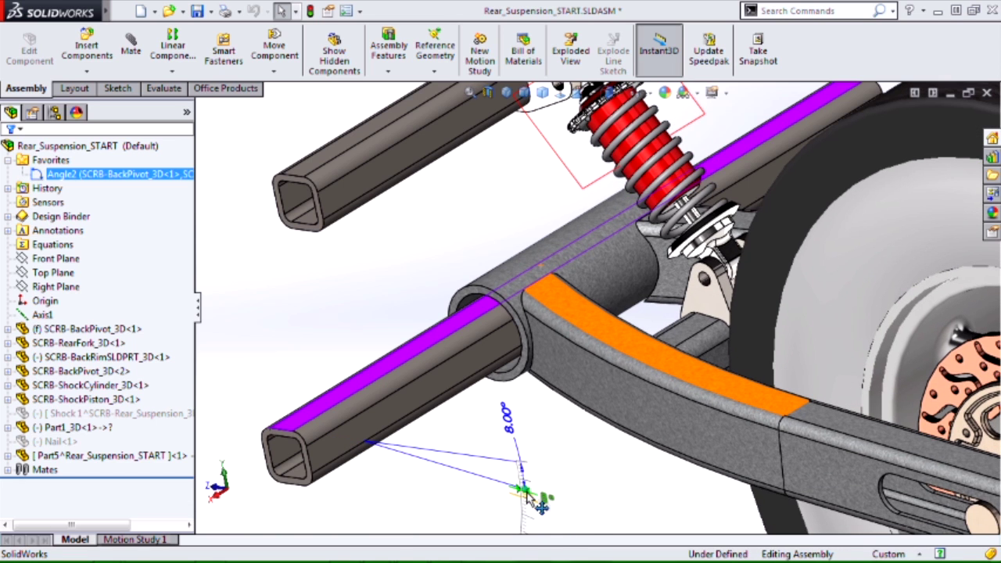
click(614, 486)
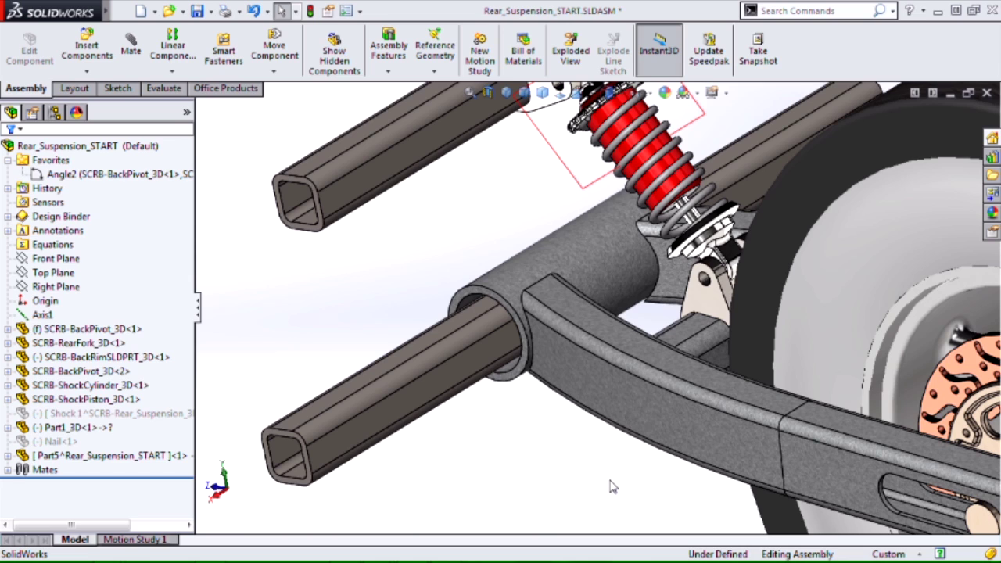